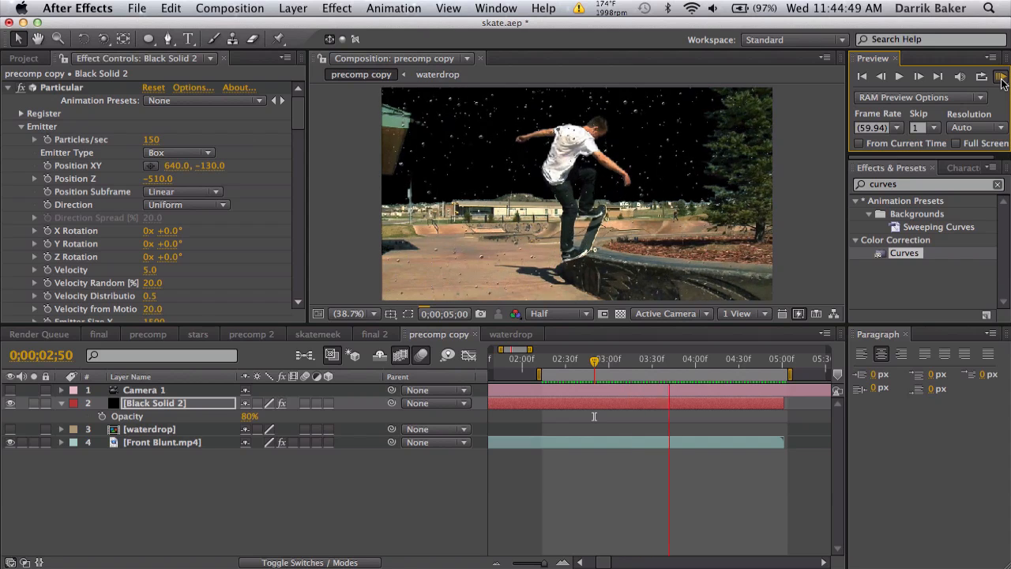
Preview the rain over the skate clip, and review the 7D 2000 fps reference video in Chrome from 0:38 to 0:43.
{"action": "left_click", "coordinate": [1002, 77]}
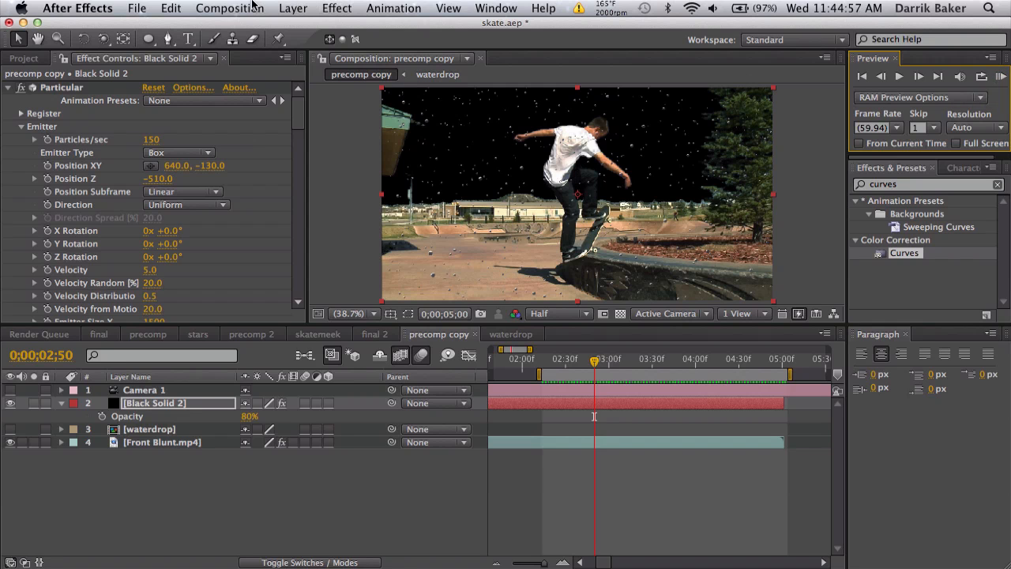
{"action": "key", "text": "ctrl+Left"}
{"action": "key", "text": "ctrl+Left"}
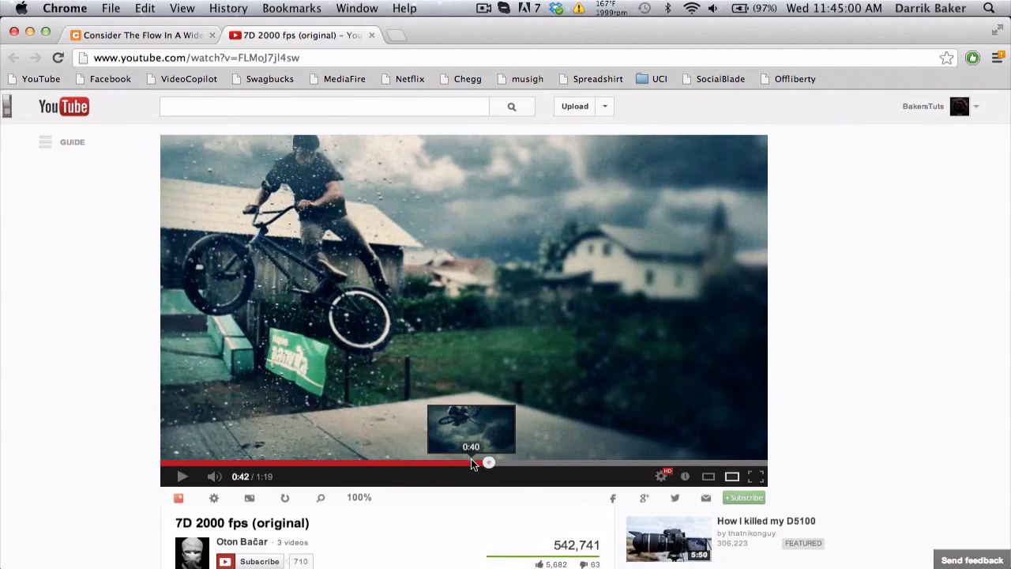
{"action": "left_click", "coordinate": [471, 462]}
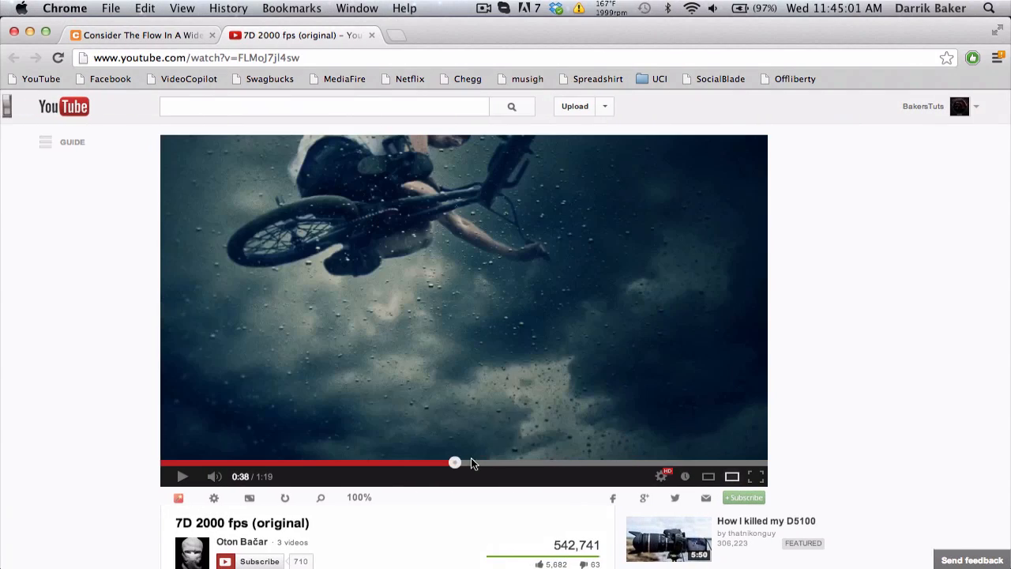
{"action": "left_click", "coordinate": [470, 377]}
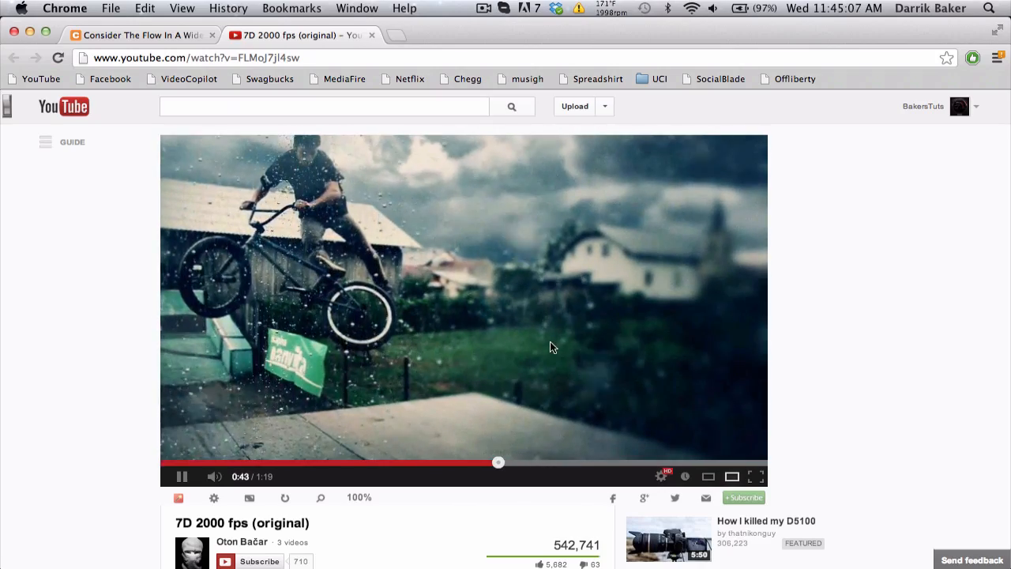
{"action": "left_click", "coordinate": [555, 338]}
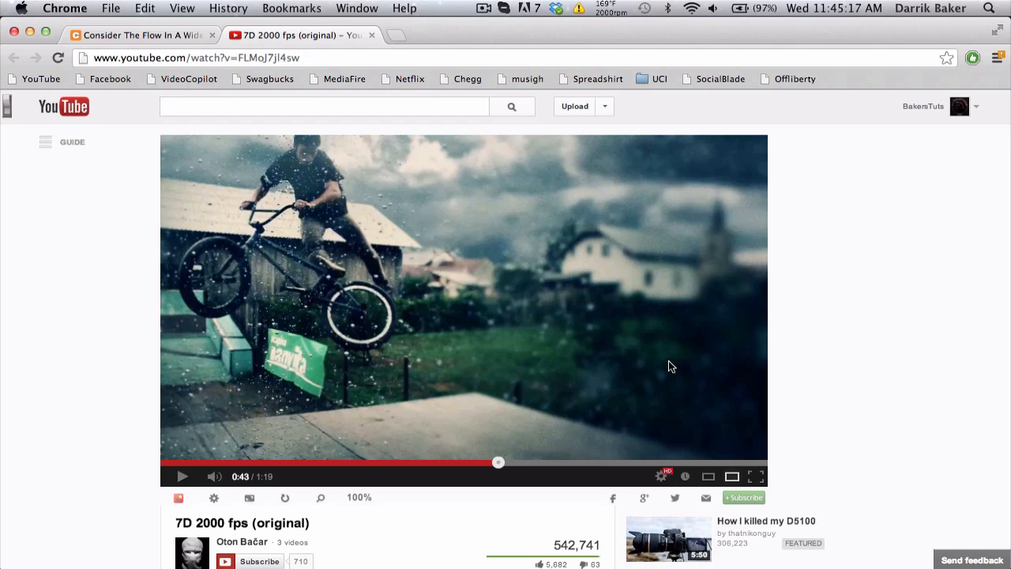
Switch back to After Effects and create a 720p 59.94 FPS composition named Rain.
{"action": "key", "text": "ctrl+Right"}
{"action": "key", "text": "ctrl+Right"}
{"action": "left_click", "coordinate": [230, 8]}
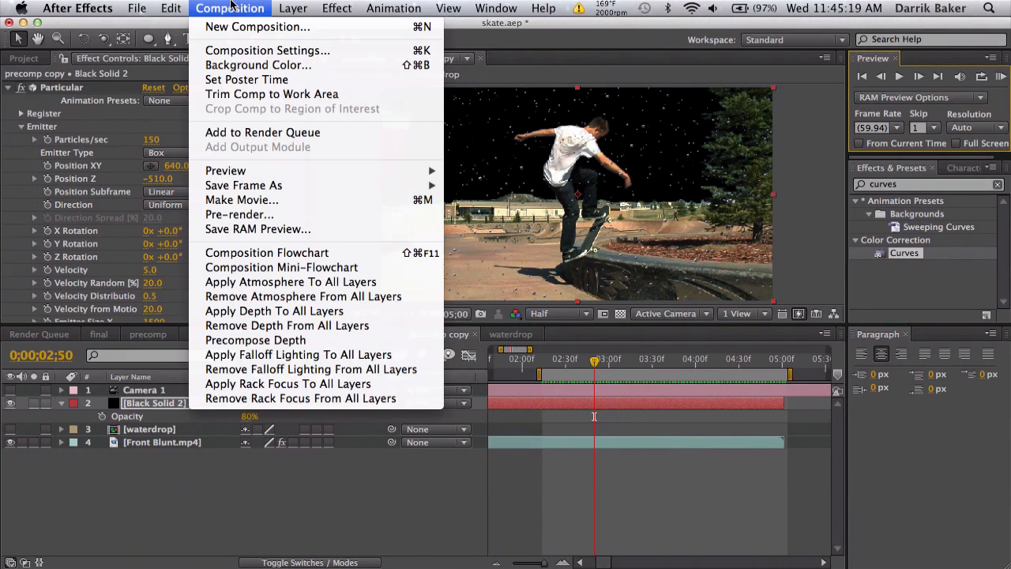
{"action": "left_click", "coordinate": [243, 23]}
{"action": "type", "text": "R"}
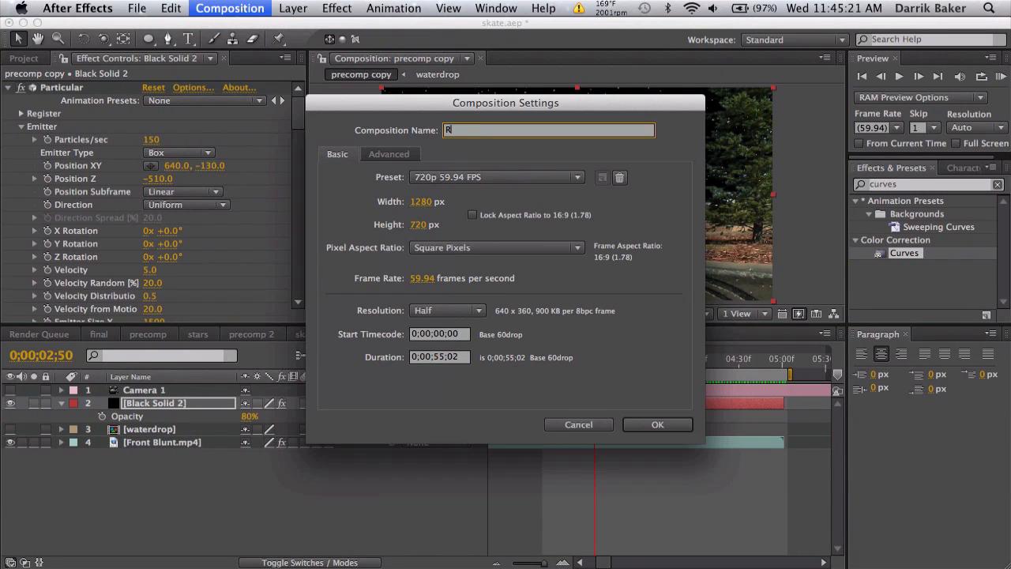
{"action": "type", "text": "ain"}
{"action": "left_click", "coordinate": [655, 424]}
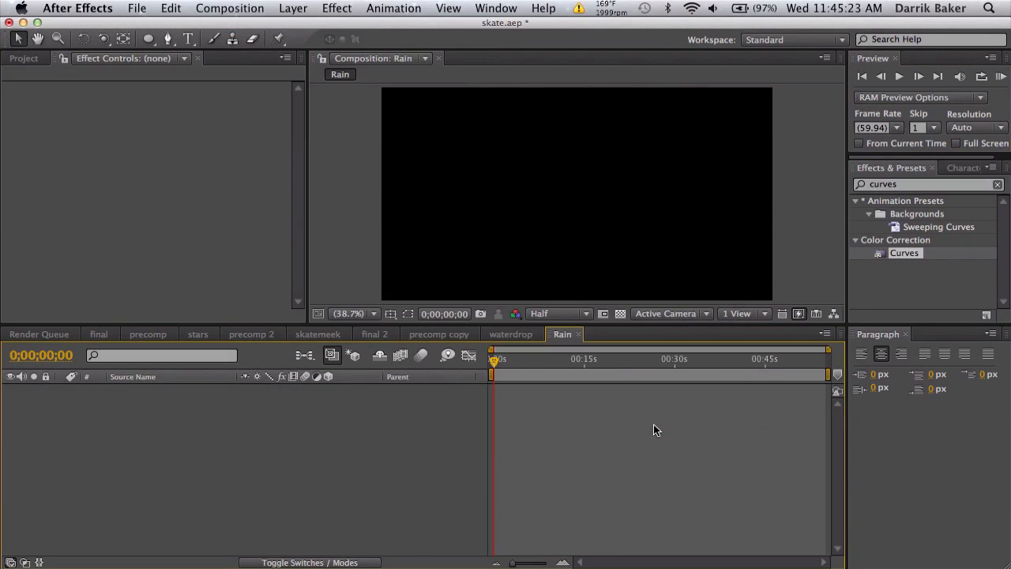
Create another composition named Water Drop Particle with a width and height of 100 px.
{"action": "left_click", "coordinate": [230, 8]}
{"action": "left_click", "coordinate": [239, 23]}
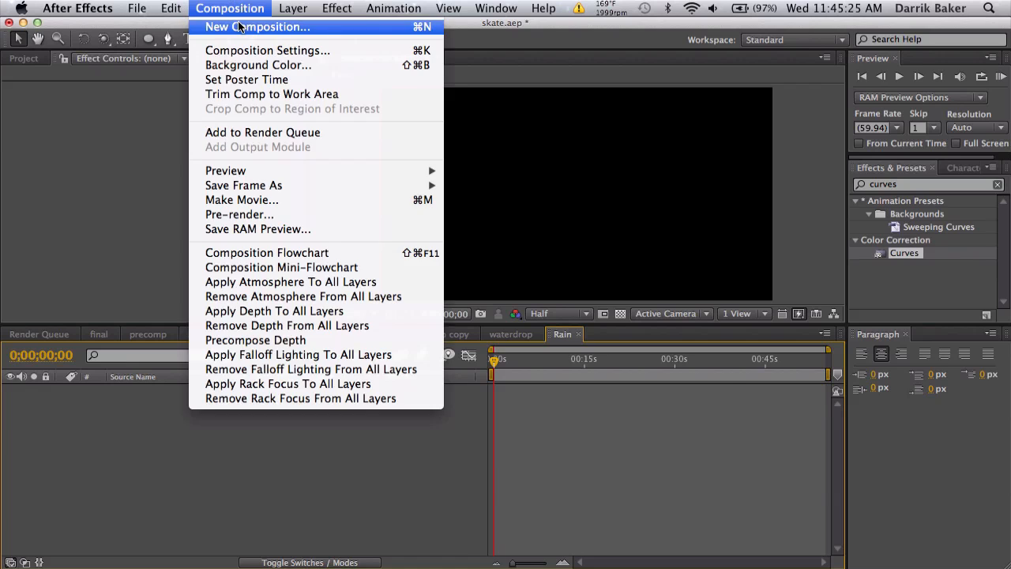
{"action": "type", "text": "Water Drop Particle"}
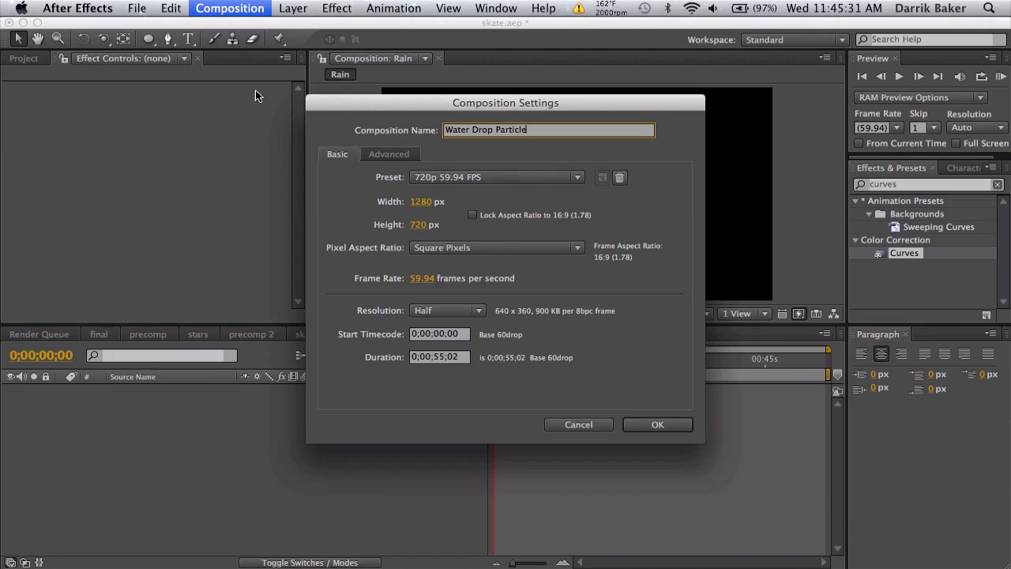
{"action": "left_click", "coordinate": [424, 201]}
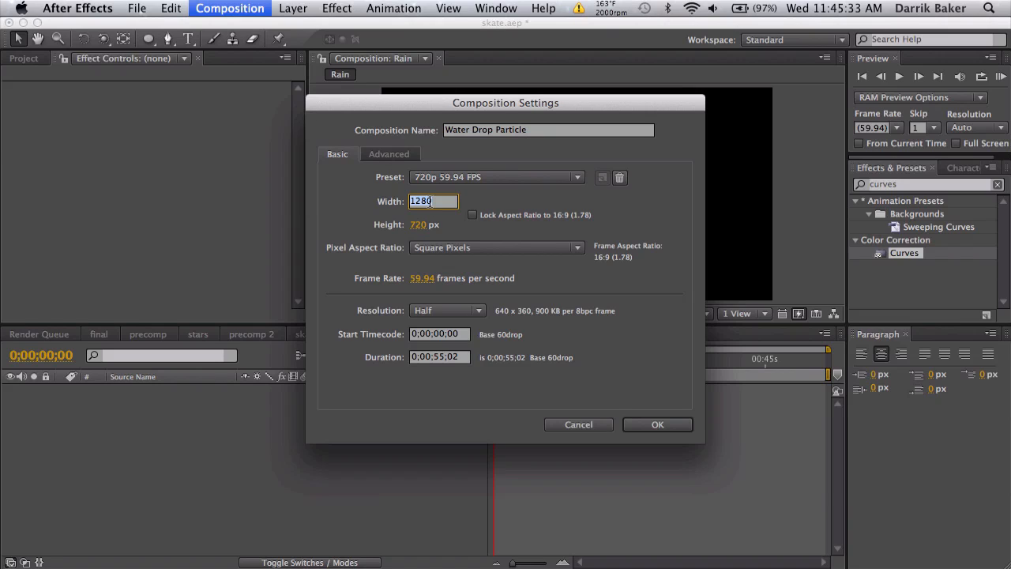
{"action": "type", "text": "100"}
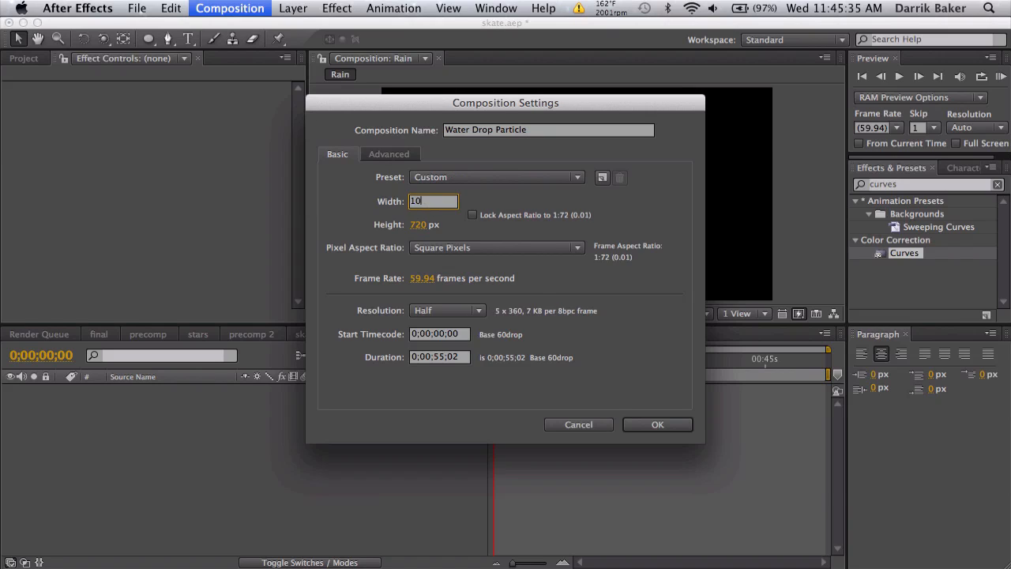
{"action": "key", "text": "Tab"}
{"action": "type", "text": "100"}
{"action": "left_click", "coordinate": [668, 427]}
Add a black 100 x 100 px solid layer to the Water Drop Particle composition.
{"action": "left_click", "coordinate": [337, 8]}
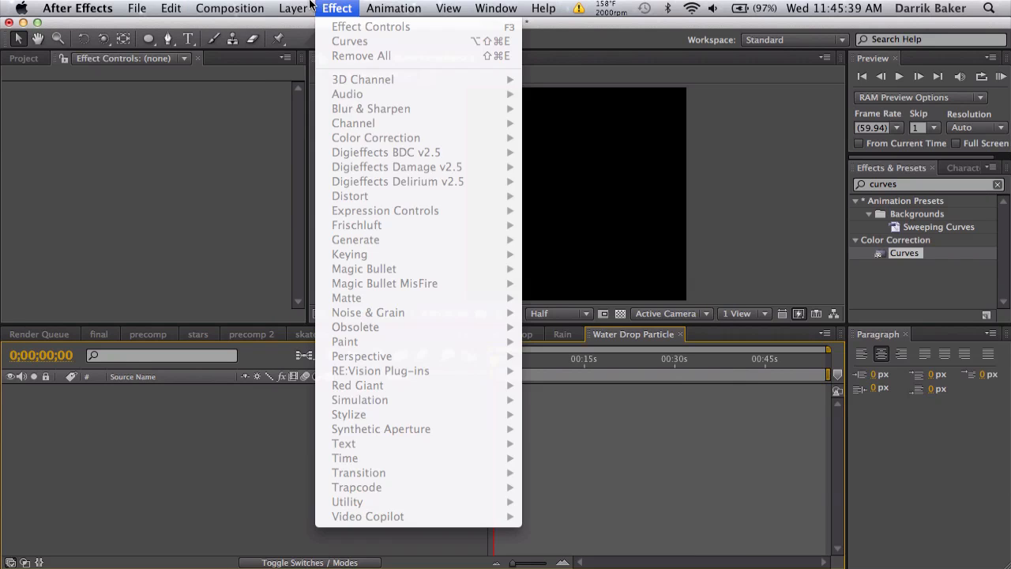
{"action": "left_click", "coordinate": [508, 42]}
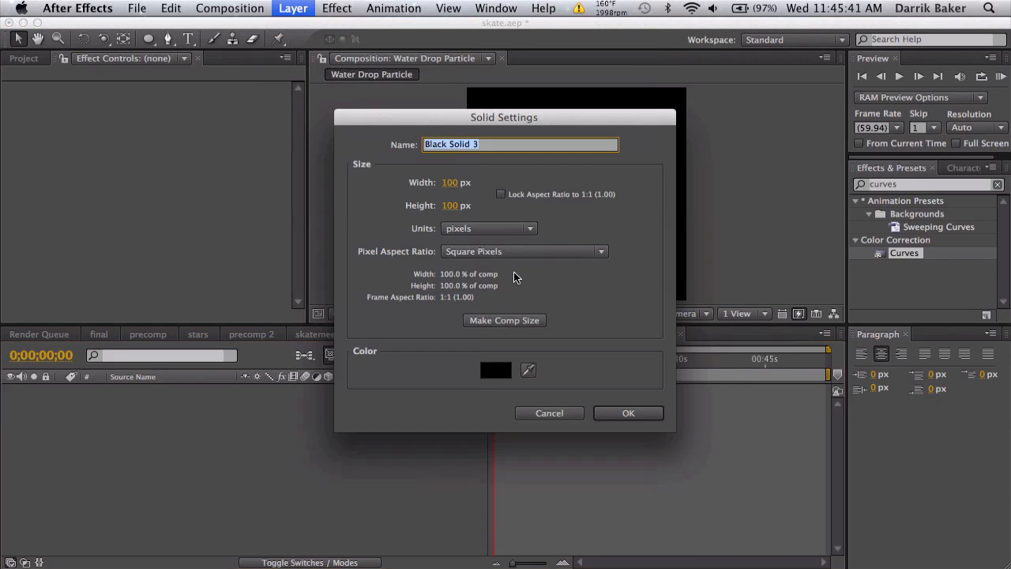
{"action": "left_click", "coordinate": [624, 412]}
Apply the Fill effect to the solid and set its color to dark blue-grey 2B2F31.
{"action": "double_click", "coordinate": [905, 183]}
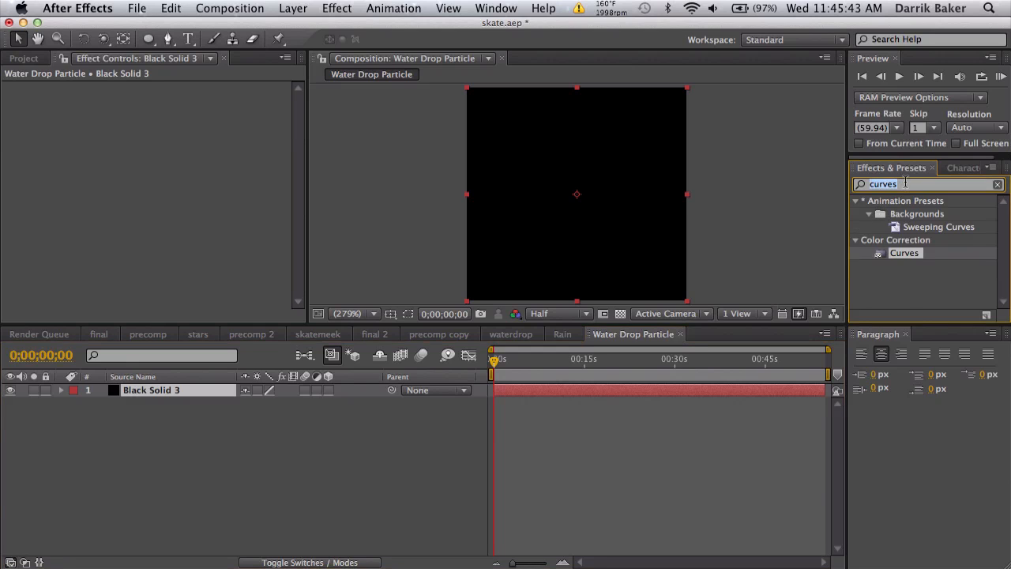
{"action": "type", "text": "fill"}
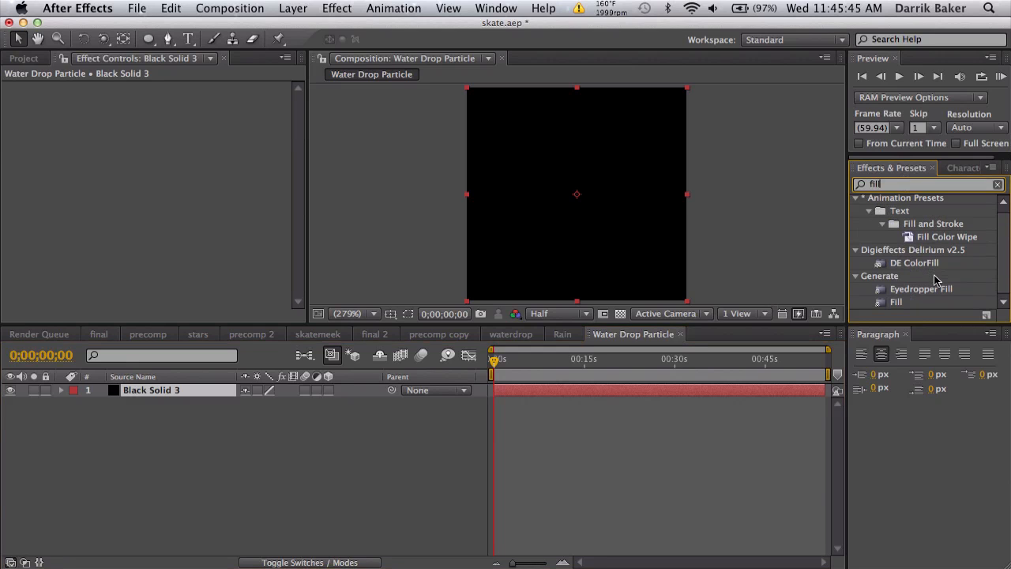
{"action": "double_click", "coordinate": [896, 302]}
{"action": "left_click", "coordinate": [150, 140]}
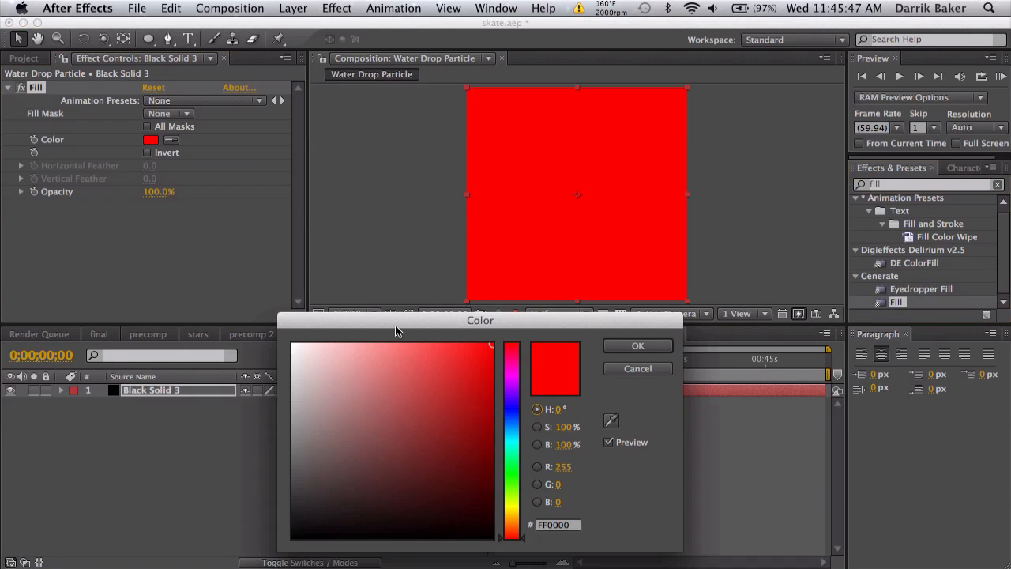
{"action": "mouse_move", "coordinate": [356, 514]}
{"action": "left_mouse_down"}
{"action": "mouse_move", "coordinate": [321, 486]}
{"action": "mouse_move", "coordinate": [317, 501]}
{"action": "left_mouse_up"}
{"action": "mouse_move", "coordinate": [517, 440]}
{"action": "left_mouse_down"}
{"action": "mouse_move", "coordinate": [513, 413]}
{"action": "mouse_move", "coordinate": [520, 440]}
{"action": "mouse_move", "coordinate": [520, 430]}
{"action": "left_mouse_up"}
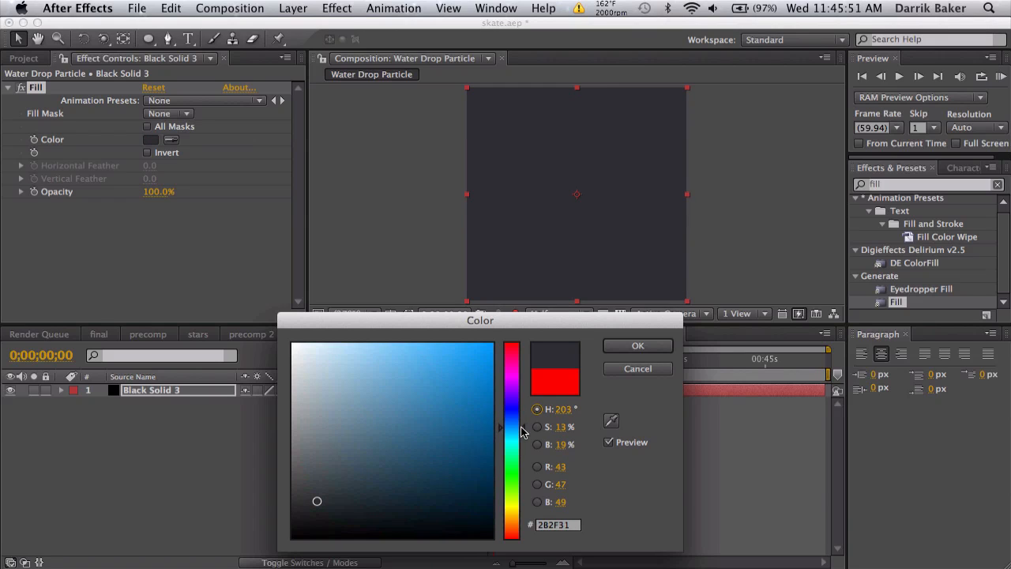
{"action": "left_click", "coordinate": [667, 348]}
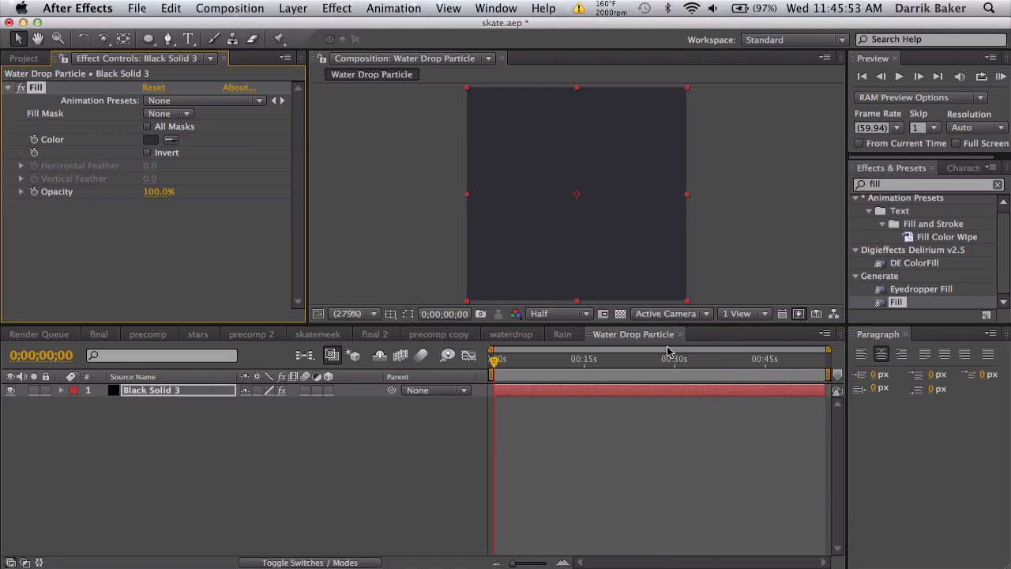
Mask the solid to a circle with the Ellipse tool and move the mask to the composition's center.
{"action": "left_click", "coordinate": [150, 40]}
{"action": "left_click", "coordinate": [150, 40]}
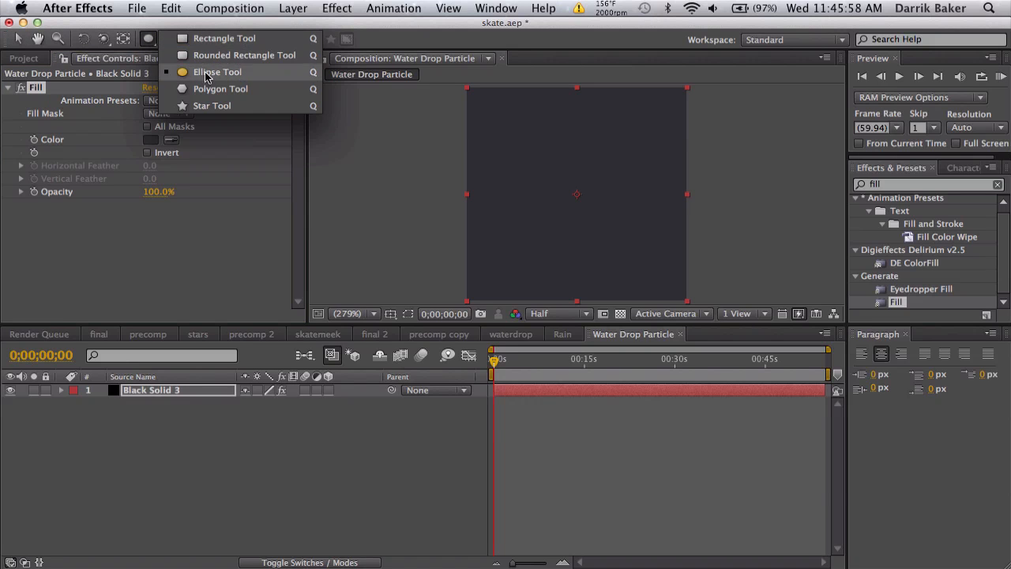
{"action": "left_click", "coordinate": [151, 41]}
{"action": "left_click_drag", "start_coordinate": [531, 146], "coordinate": [656, 269]}
{"action": "left_click", "coordinate": [19, 39]}
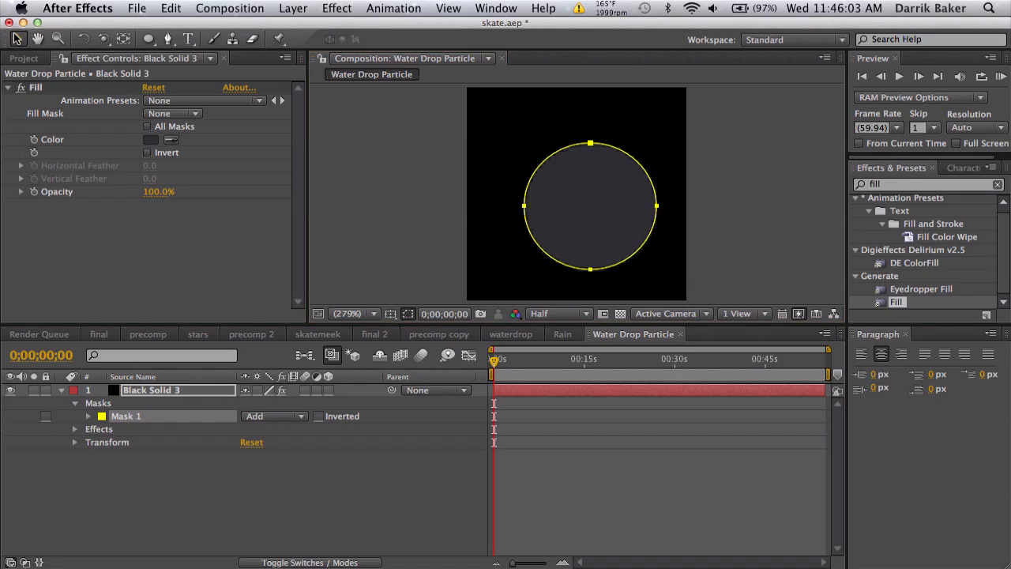
{"action": "double_click", "coordinate": [592, 147]}
{"action": "left_click_drag", "start_coordinate": [614, 177], "coordinate": [601, 169]}
{"action": "left_click", "coordinate": [605, 484]}
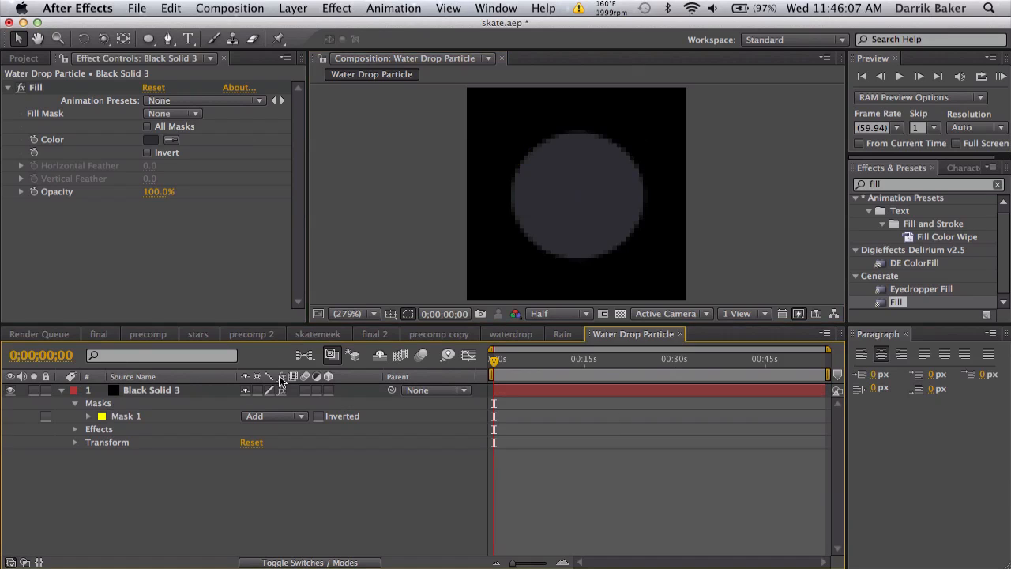
Duplicate the masked solid and set the upper copy's Fill color to light beige CFC5B6.
{"action": "left_click", "coordinate": [189, 391]}
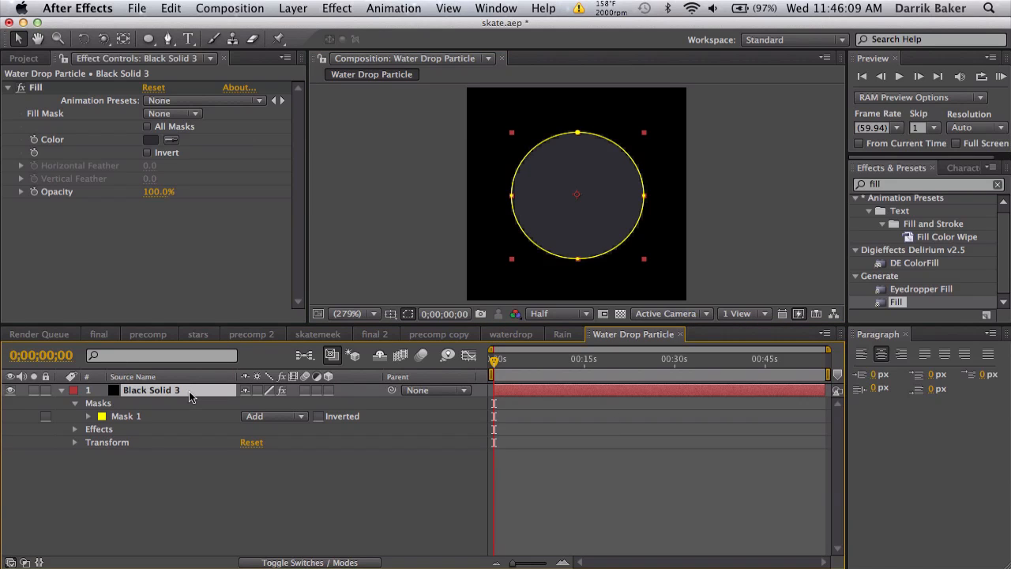
{"action": "key", "text": "super+d"}
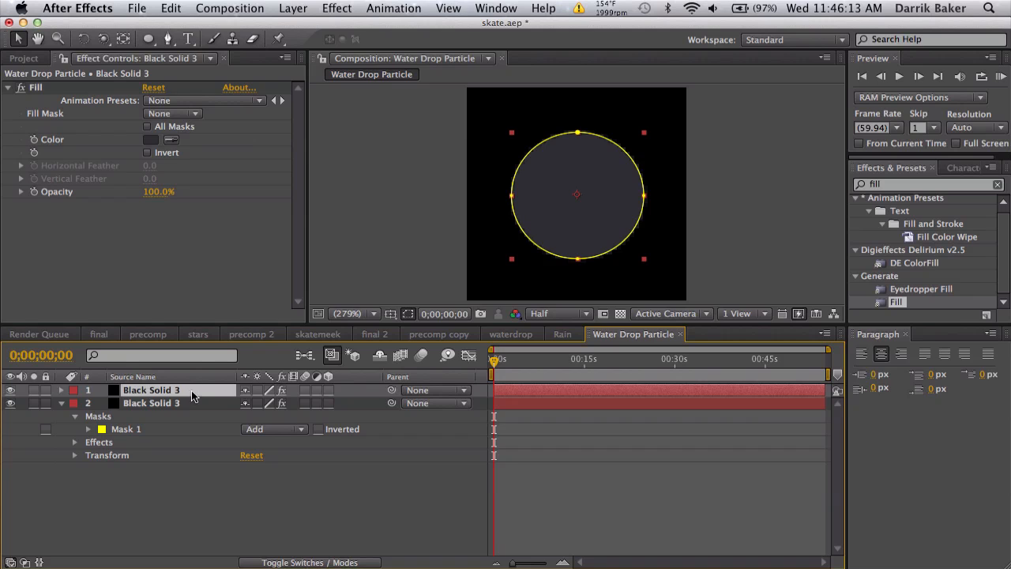
{"action": "left_click", "coordinate": [151, 141]}
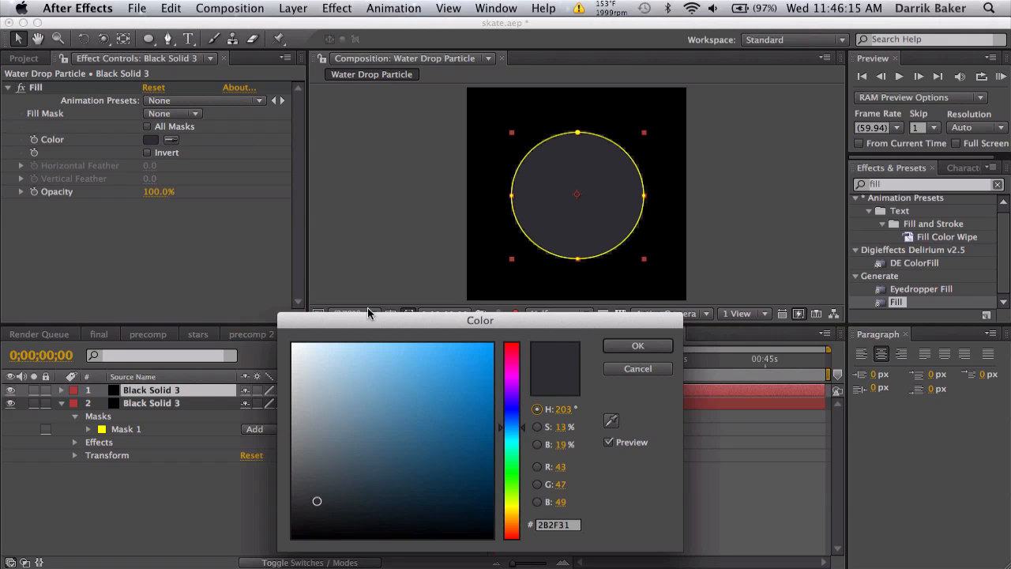
{"action": "left_click_drag", "start_coordinate": [520, 471], "coordinate": [519, 515]}
{"action": "mouse_move", "coordinate": [339, 383]}
{"action": "left_mouse_down"}
{"action": "mouse_move", "coordinate": [332, 377]}
{"action": "mouse_move", "coordinate": [319, 388]}
{"action": "mouse_move", "coordinate": [316, 380]}
{"action": "left_mouse_up"}
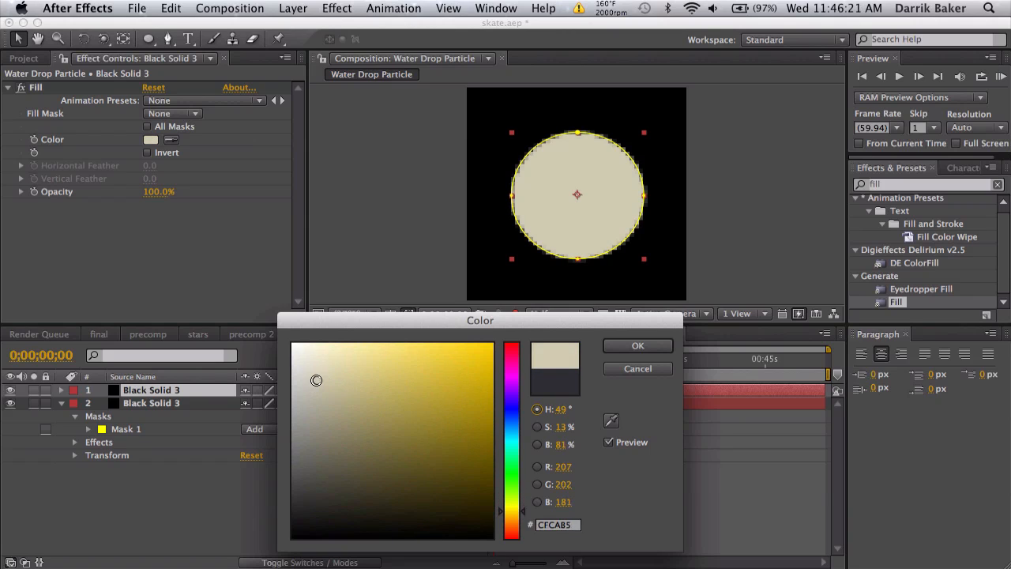
{"action": "left_click", "coordinate": [524, 518]}
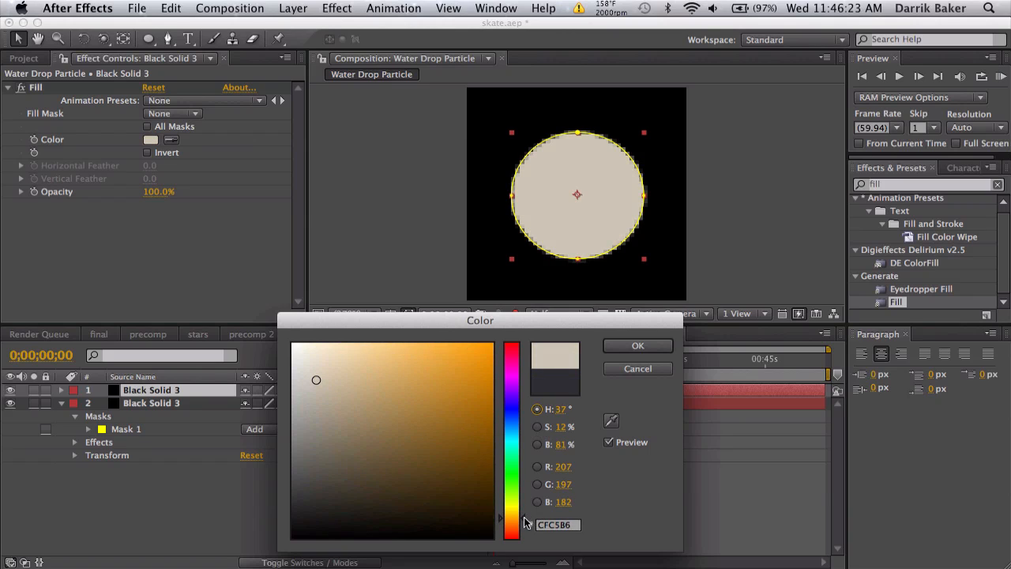
{"action": "left_click", "coordinate": [644, 346]}
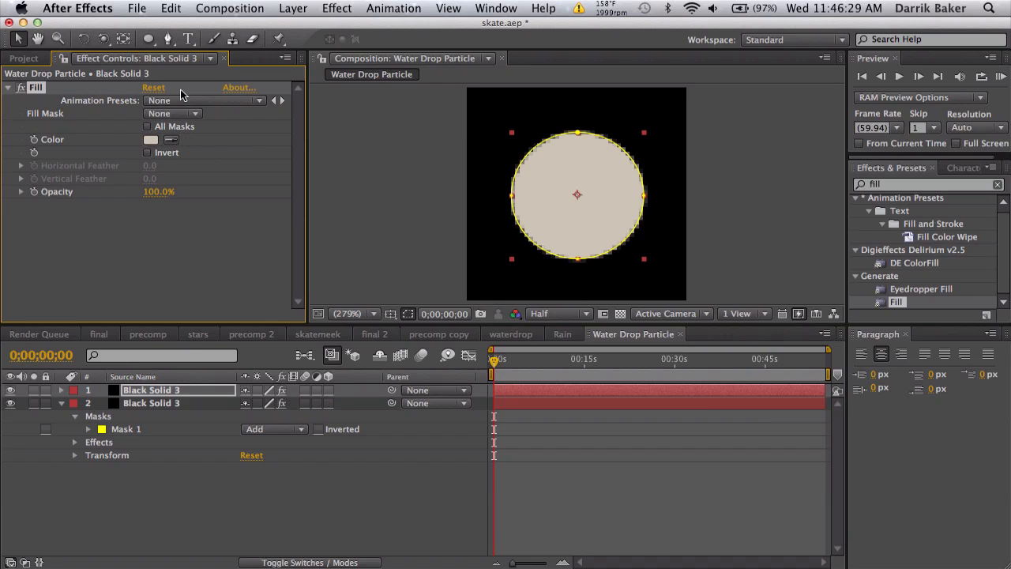
Draw a larger elliptical mask over the lower part of the beige circle and set its mode to Subtract.
{"action": "left_click", "coordinate": [148, 39]}
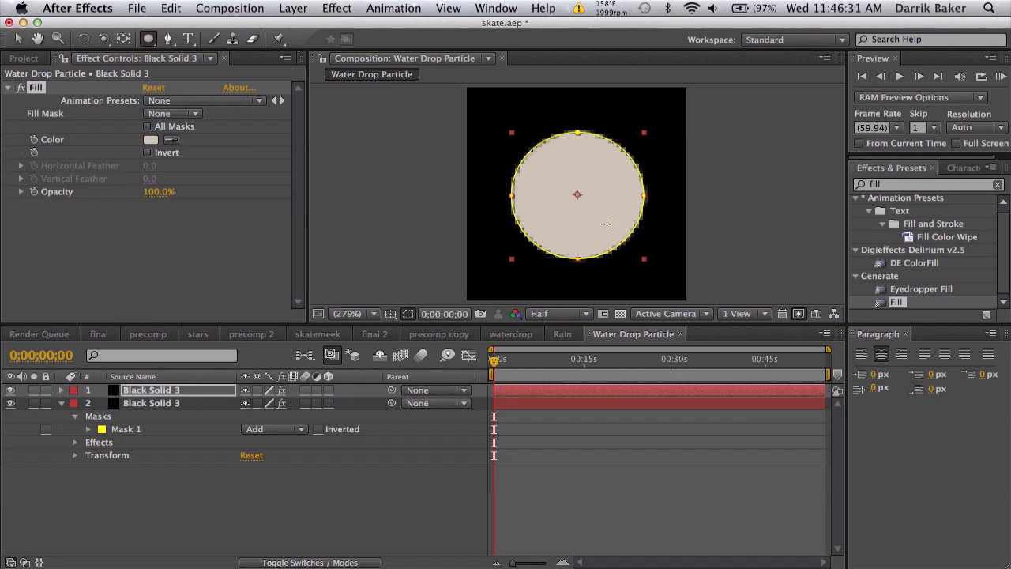
{"action": "left_click_drag", "start_coordinate": [471, 157], "coordinate": [765, 420]}
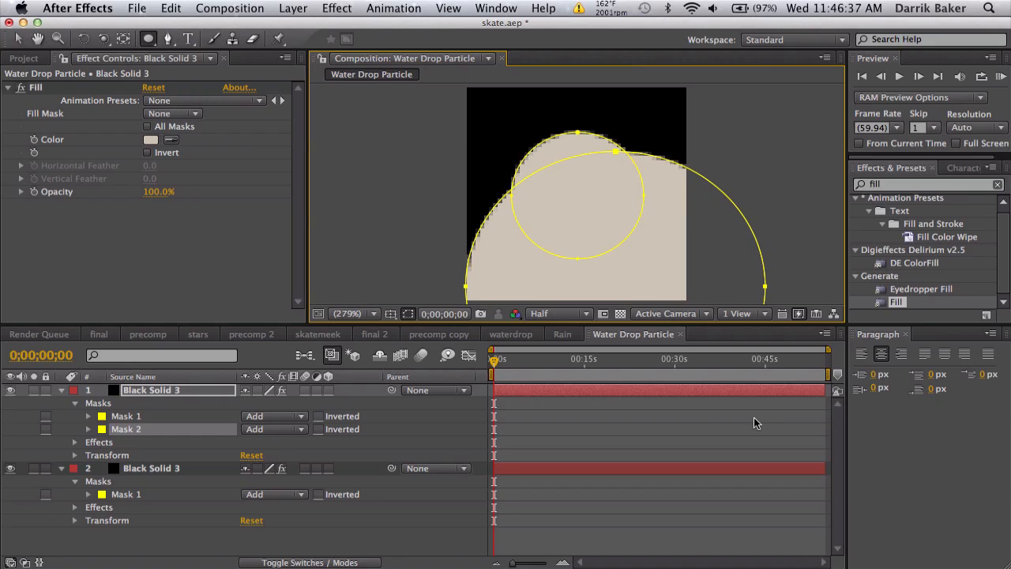
{"action": "left_click", "coordinate": [278, 430]}
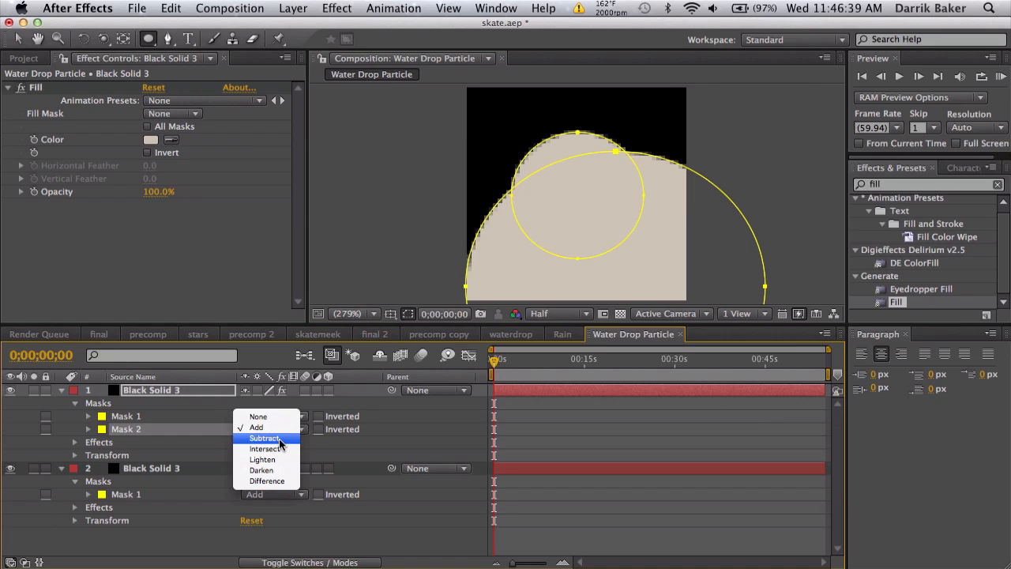
{"action": "left_click", "coordinate": [279, 439]}
{"action": "left_click", "coordinate": [576, 408]}
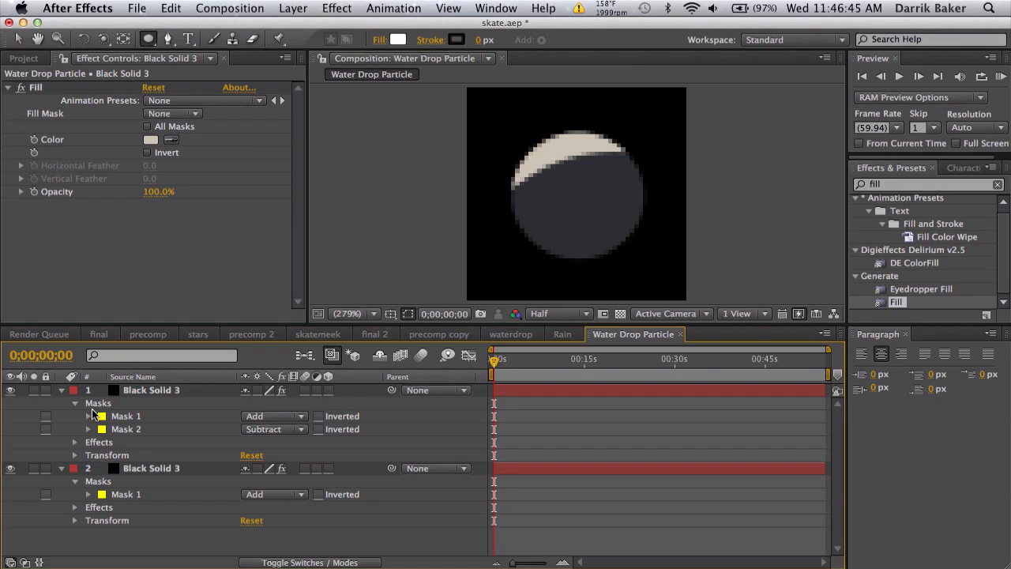
Move the subtracting mask slightly down to enlarge the beige highlight, and set the composition's preview resolution to Full.
{"action": "left_click", "coordinate": [134, 431]}
{"action": "left_click", "coordinate": [18, 39]}
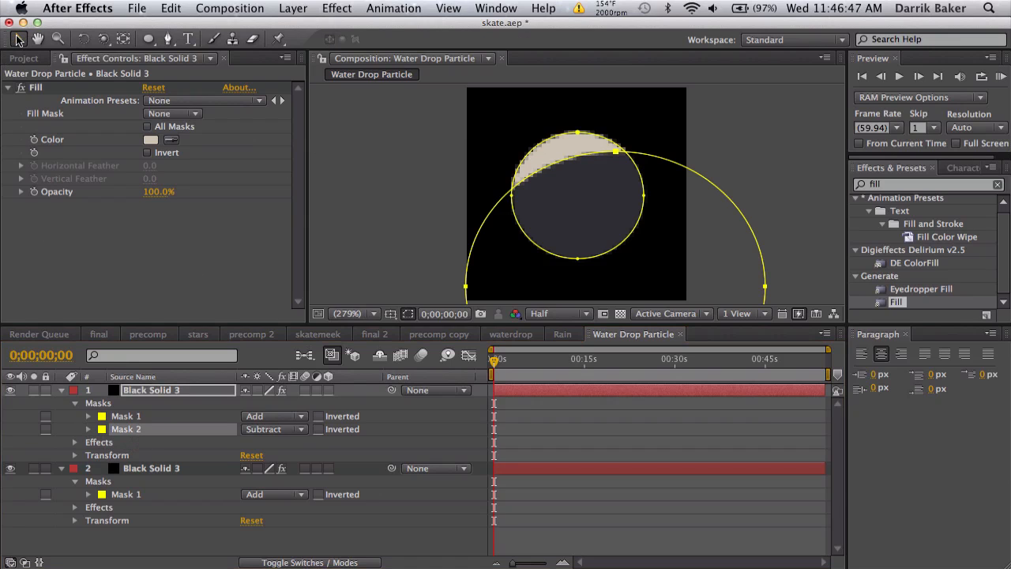
{"action": "double_click", "coordinate": [616, 153]}
{"action": "mouse_move", "coordinate": [620, 178]}
{"action": "left_mouse_down"}
{"action": "mouse_move", "coordinate": [622, 198]}
{"action": "mouse_move", "coordinate": [614, 196]}
{"action": "left_mouse_up"}
{"action": "left_click", "coordinate": [614, 425]}
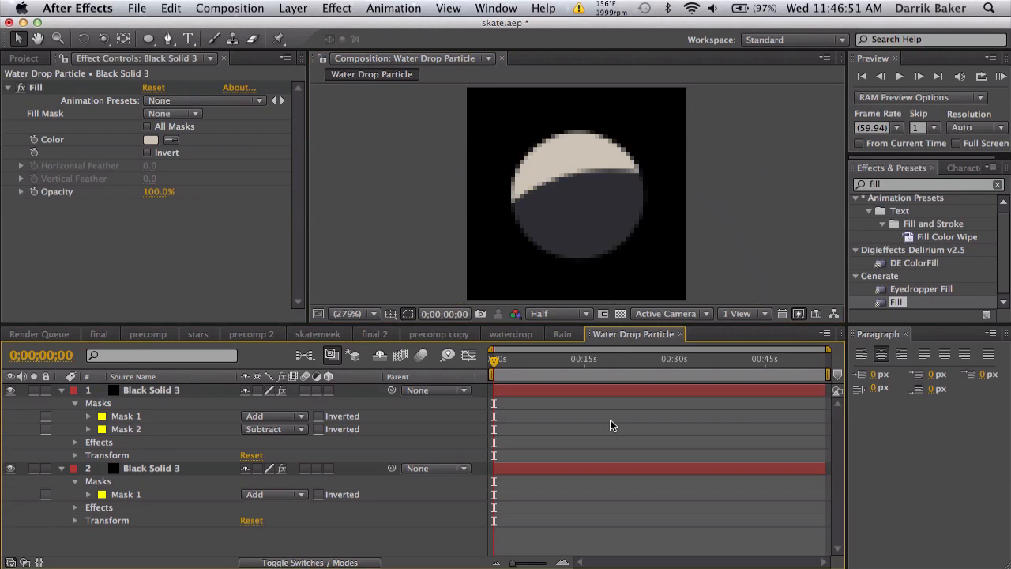
{"action": "left_click", "coordinate": [531, 312]}
{"action": "left_click", "coordinate": [545, 351]}
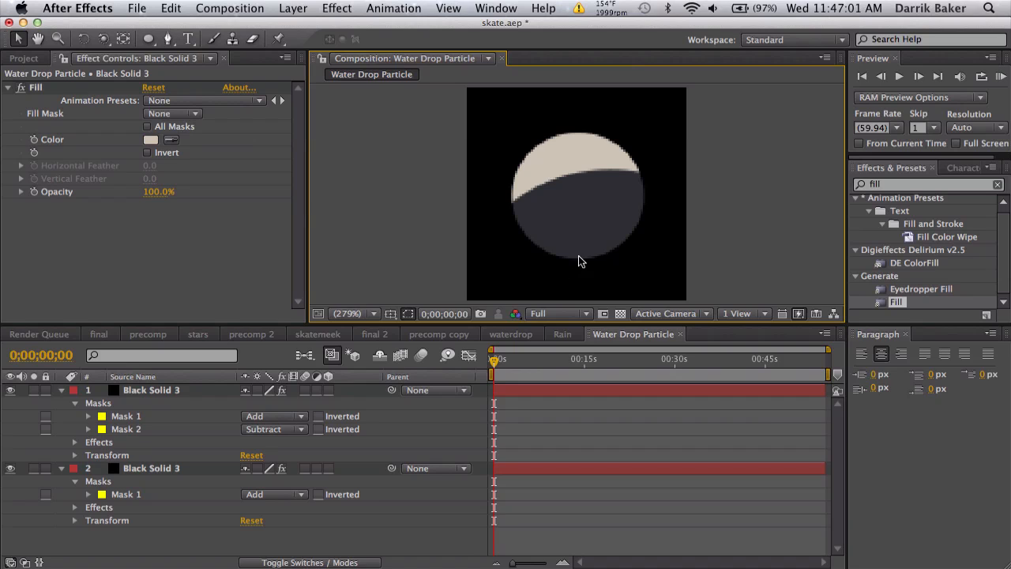
Add the Water Drop Particle composition as a layer in the Rain composition and hide that layer.
{"action": "left_click", "coordinate": [561, 334]}
{"action": "left_click", "coordinate": [24, 57]}
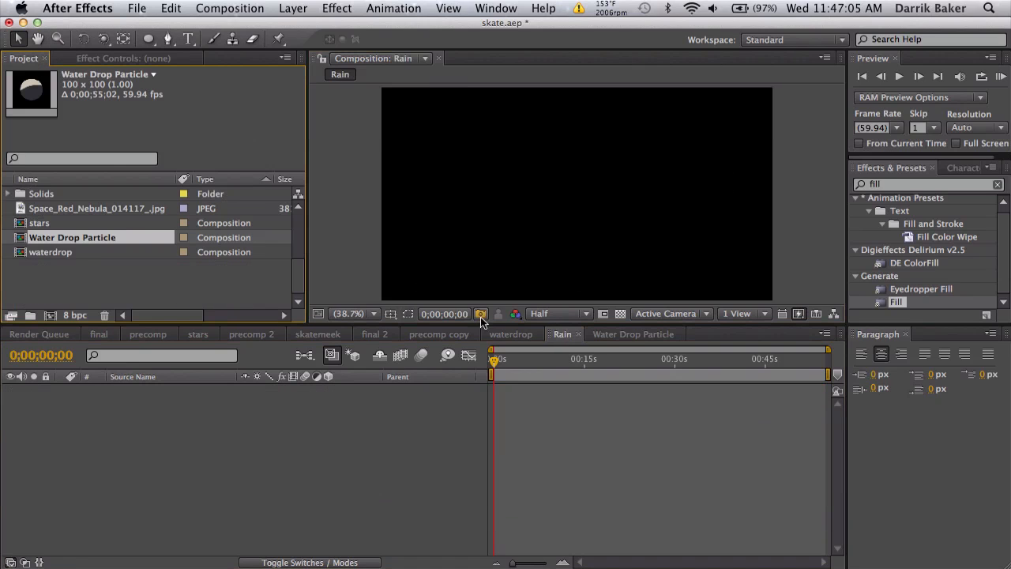
{"action": "left_click_drag", "start_coordinate": [104, 236], "coordinate": [254, 429]}
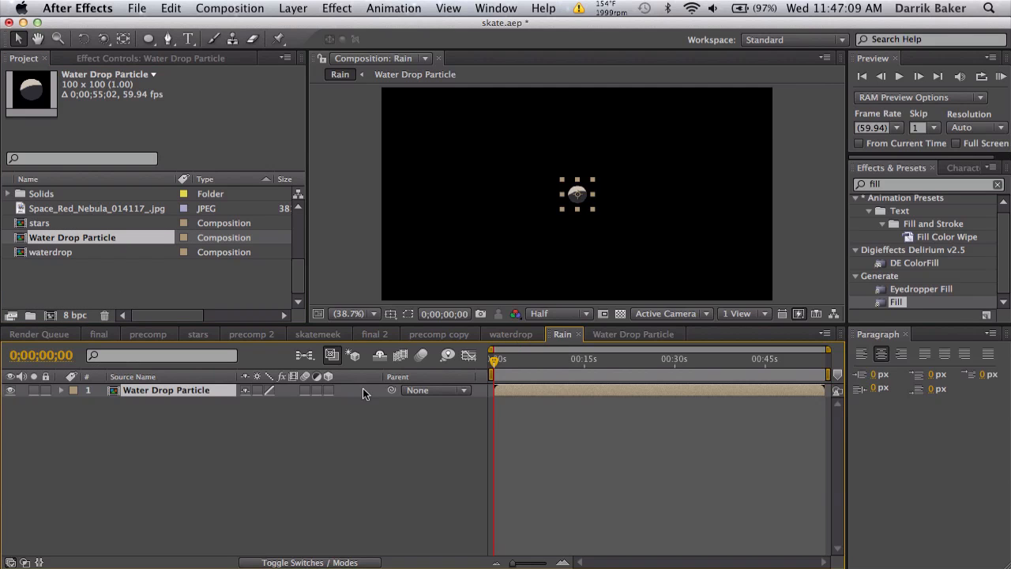
{"action": "left_click", "coordinate": [10, 391]}
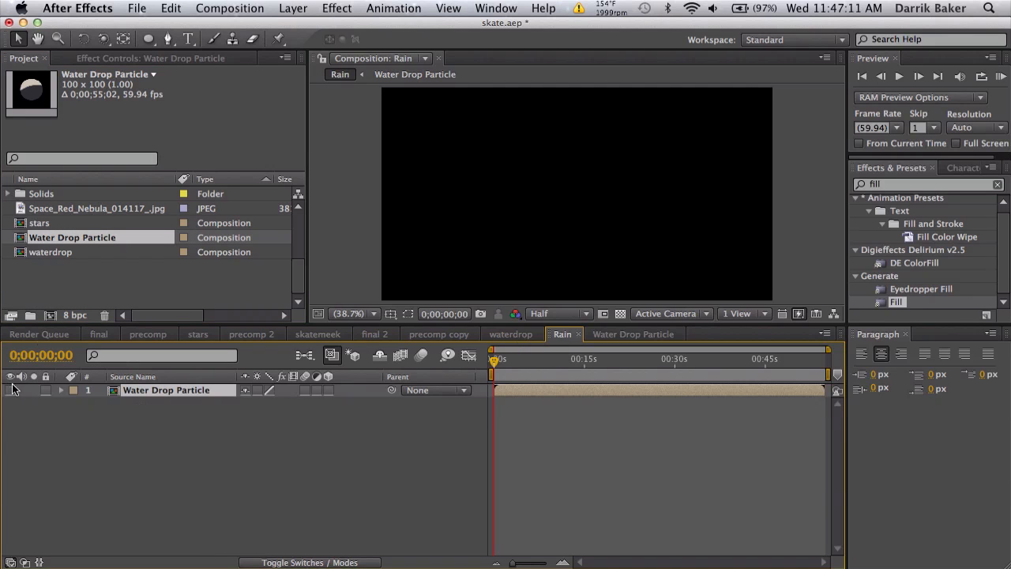
Create a black 1280 × 720 px solid named Rain Particles in the Rain composition.
{"action": "left_click", "coordinate": [307, 8]}
{"action": "mouse_move", "coordinate": [306, 28]}
{"action": "left_click", "coordinate": [533, 44]}
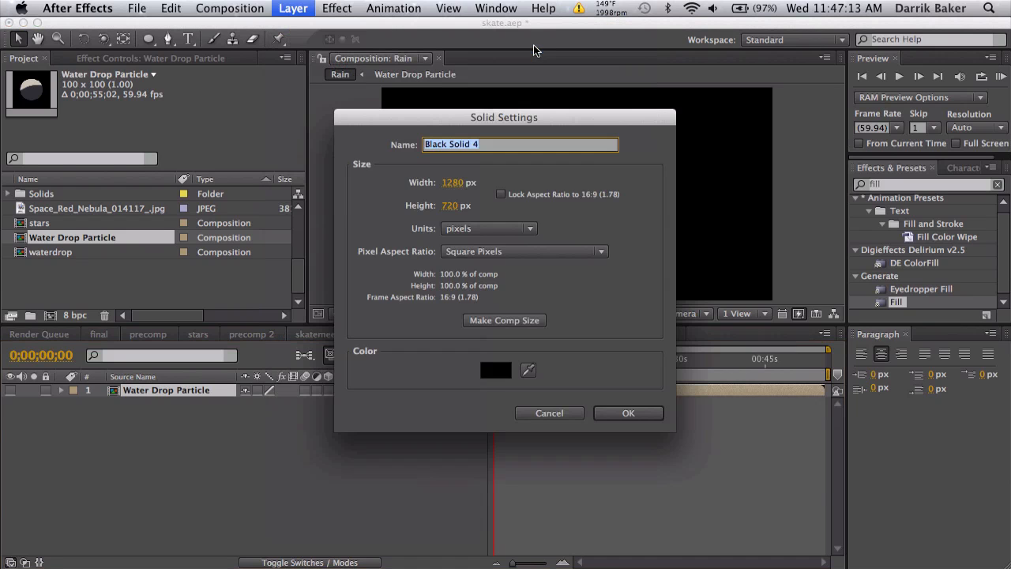
{"action": "type", "text": "Rain Particles"}
{"action": "key", "text": "Return"}
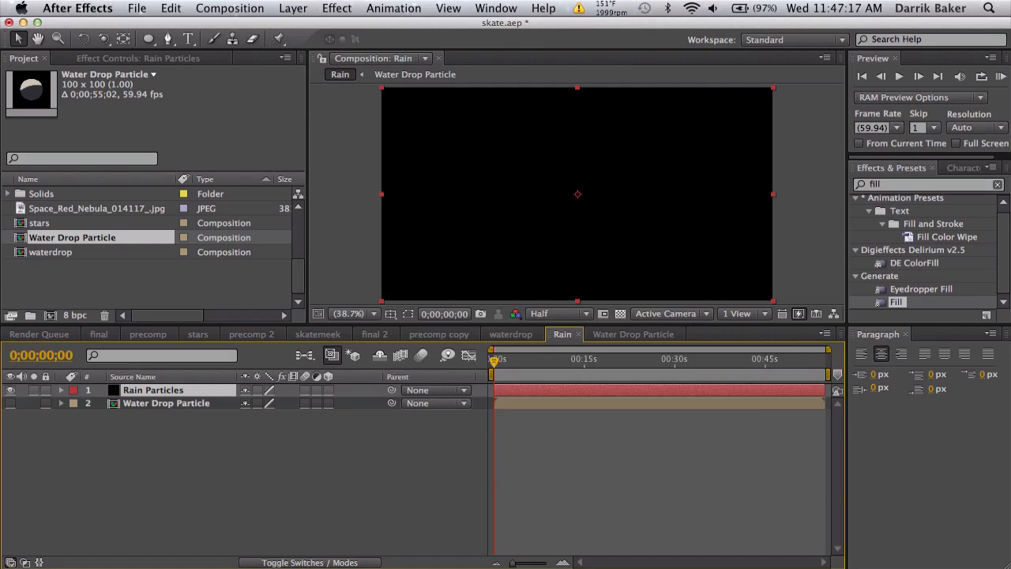
Apply the Trapcode Particular effect to the Rain Particles solid and preview the emission up to about 5 seconds.
{"action": "left_click_drag", "start_coordinate": [954, 184], "coordinate": [758, 185]}
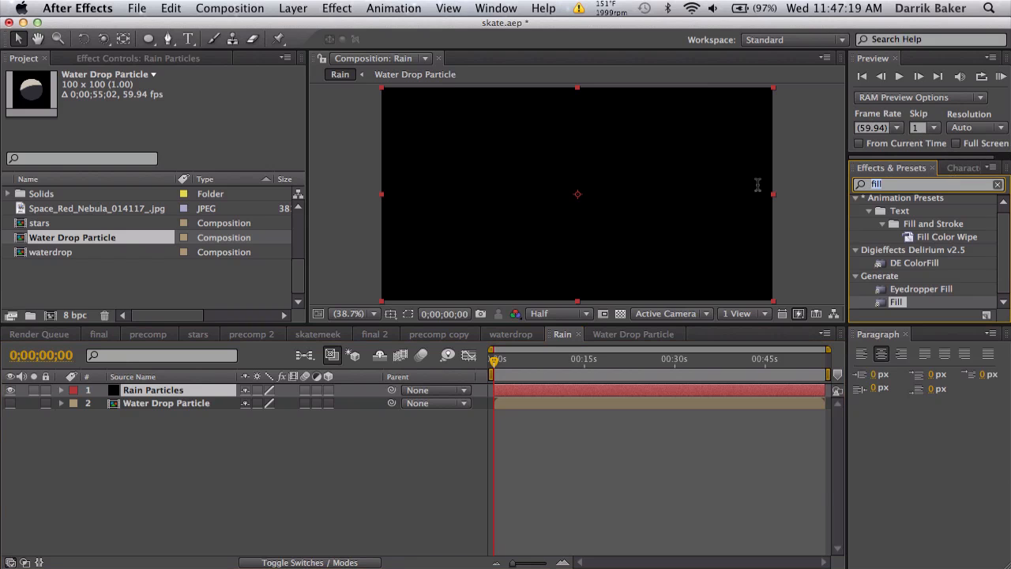
{"action": "type", "text": "partic"}
{"action": "scroll", "coordinate": [916, 264], "scroll_direction": "down", "scroll_amount": 3}
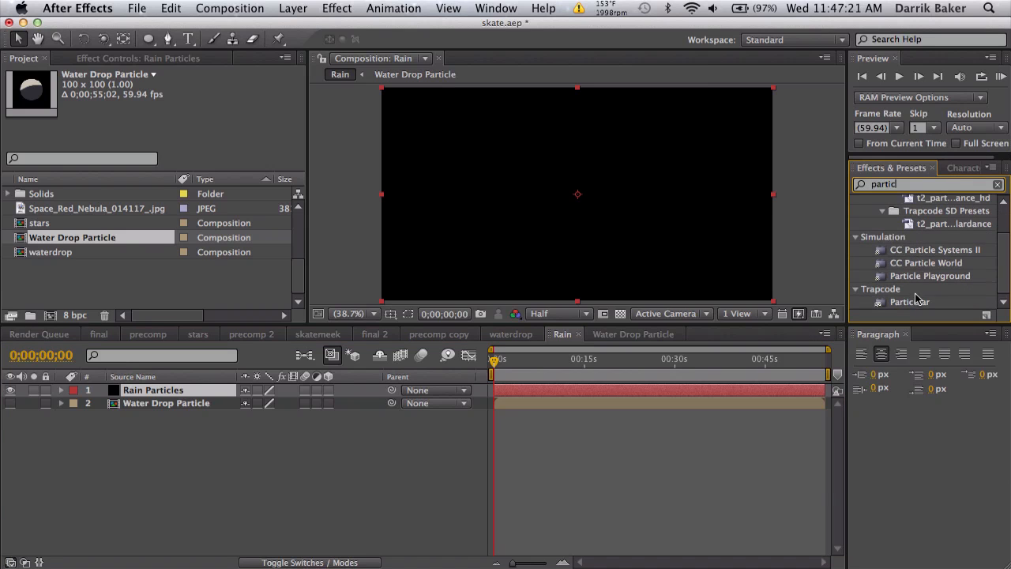
{"action": "double_click", "coordinate": [910, 303]}
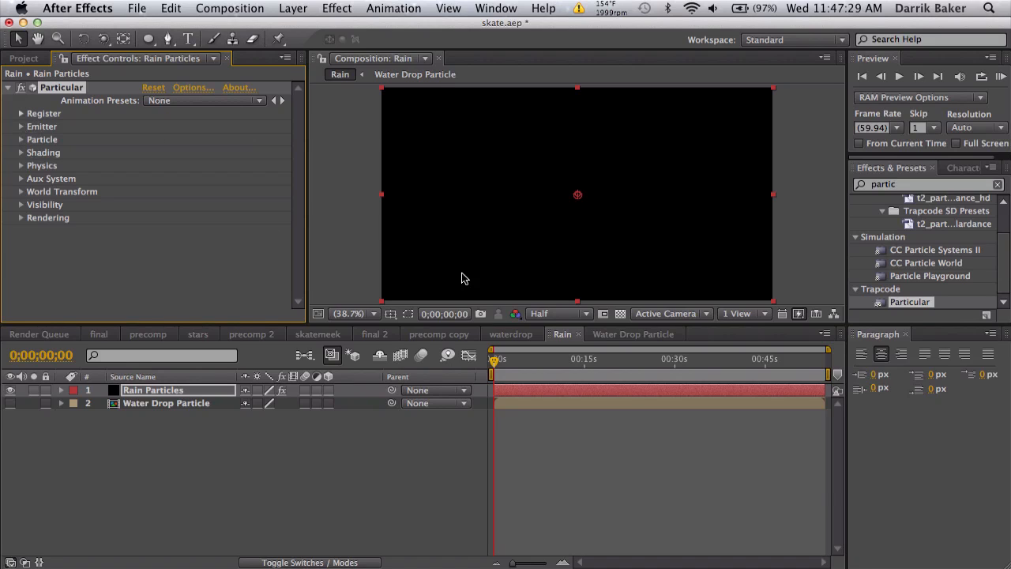
{"action": "left_click_drag", "start_coordinate": [496, 365], "coordinate": [524, 365]}
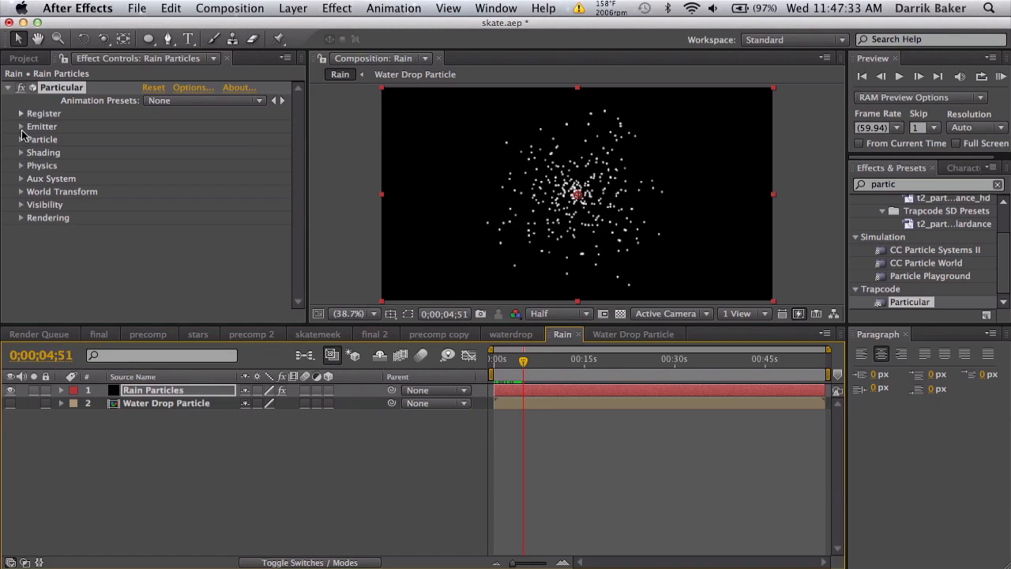
Change Particular's emitter type to Box.
{"action": "left_click", "coordinate": [21, 127]}
{"action": "scroll", "coordinate": [114, 123], "scroll_direction": "down", "scroll_amount": 5}
{"action": "scroll", "coordinate": [114, 122], "scroll_direction": "up", "scroll_amount": 3}
{"action": "left_click", "coordinate": [175, 91]}
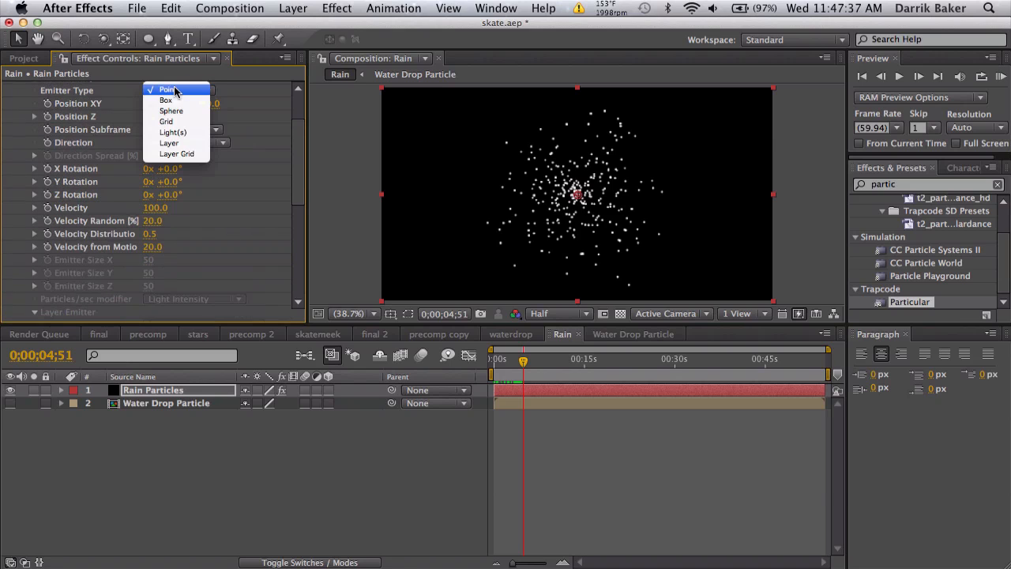
{"action": "left_click", "coordinate": [179, 101]}
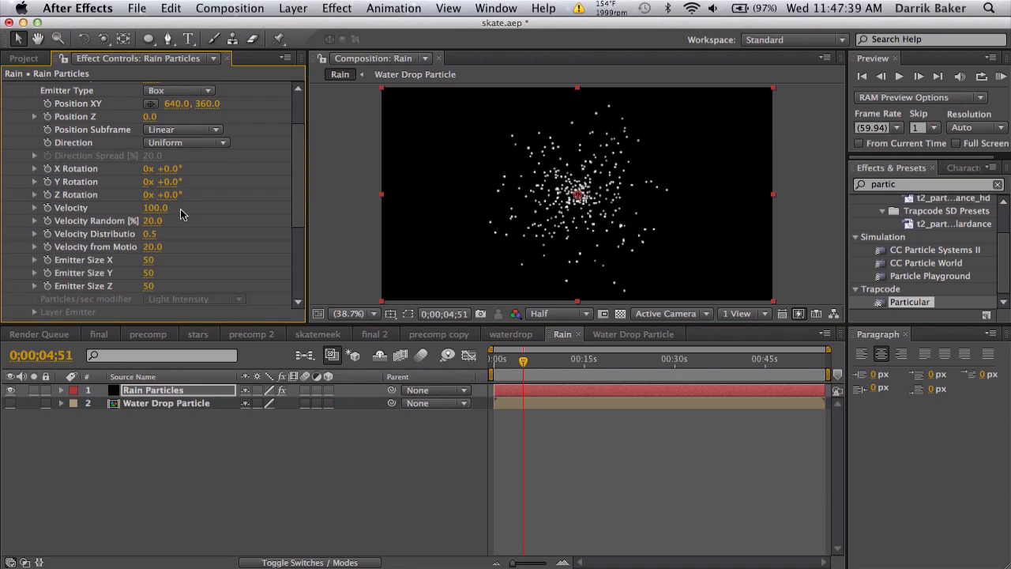
Set the box emitter's X and Z sizes to 2500 and its Y size to 0.
{"action": "left_click_drag", "start_coordinate": [149, 260], "coordinate": [521, 232]}
{"action": "left_click_drag", "start_coordinate": [142, 267], "coordinate": [644, 210]}
{"action": "left_click_drag", "start_coordinate": [147, 286], "coordinate": [500, 270]}
{"action": "left_click", "coordinate": [158, 260]}
{"action": "type", "text": "2500"}
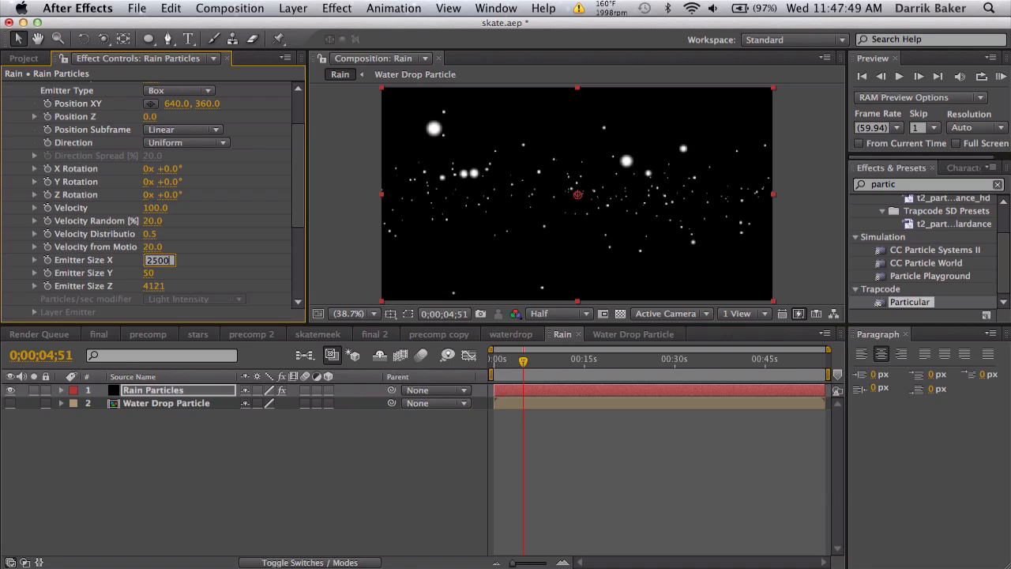
{"action": "key", "text": "Tab"}
{"action": "key", "text": "Tab"}
{"action": "type", "text": "2500"}
{"action": "key", "text": "Return"}
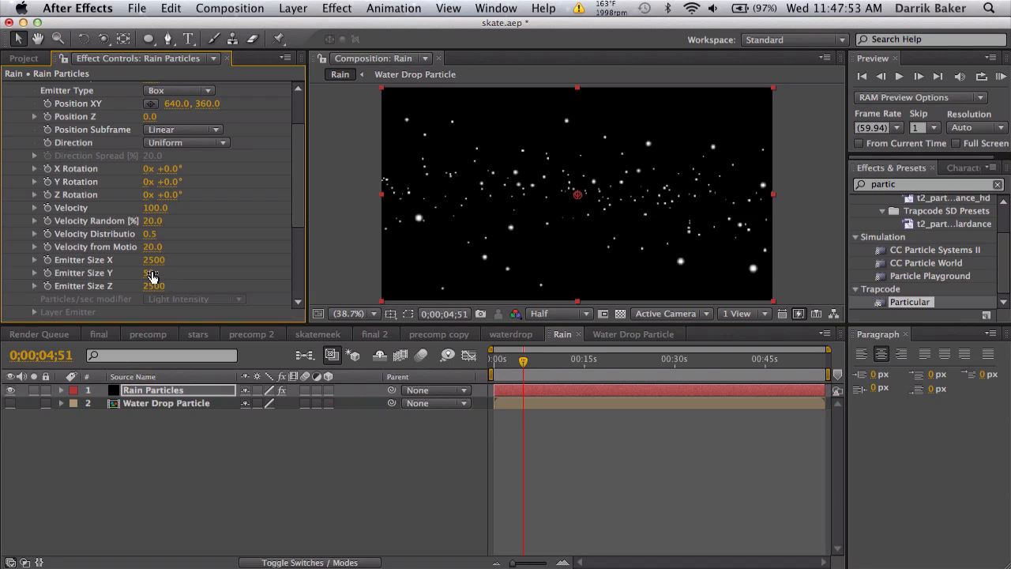
{"action": "left_click_drag", "start_coordinate": [152, 276], "coordinate": [102, 269]}
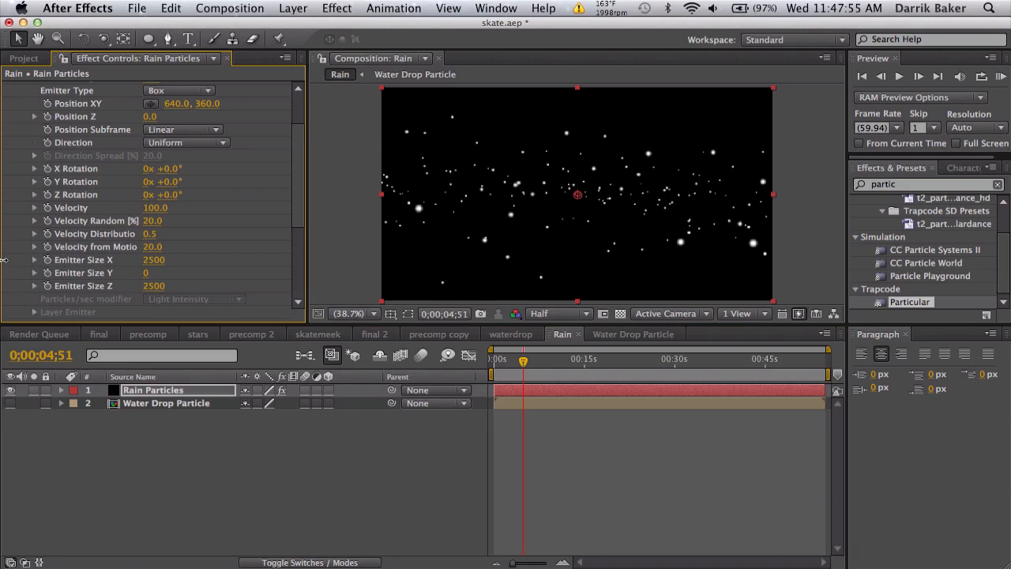
Set the emitter's velocity to 1 and raise its XY position to 640, 224.
{"action": "left_click", "coordinate": [159, 208]}
{"action": "type", "text": "1"}
{"action": "key", "text": "Return"}
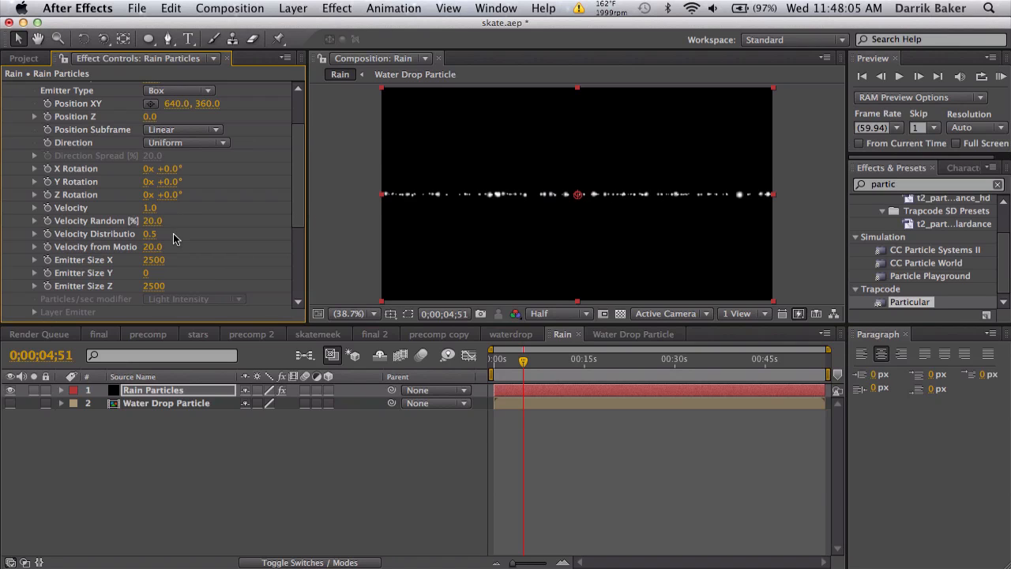
{"action": "scroll", "coordinate": [173, 233], "scroll_direction": "up", "scroll_amount": 2}
{"action": "left_click_drag", "start_coordinate": [209, 138], "coordinate": [105, 141]}
{"action": "left_click_drag", "start_coordinate": [100, 140], "coordinate": [100, 140]}
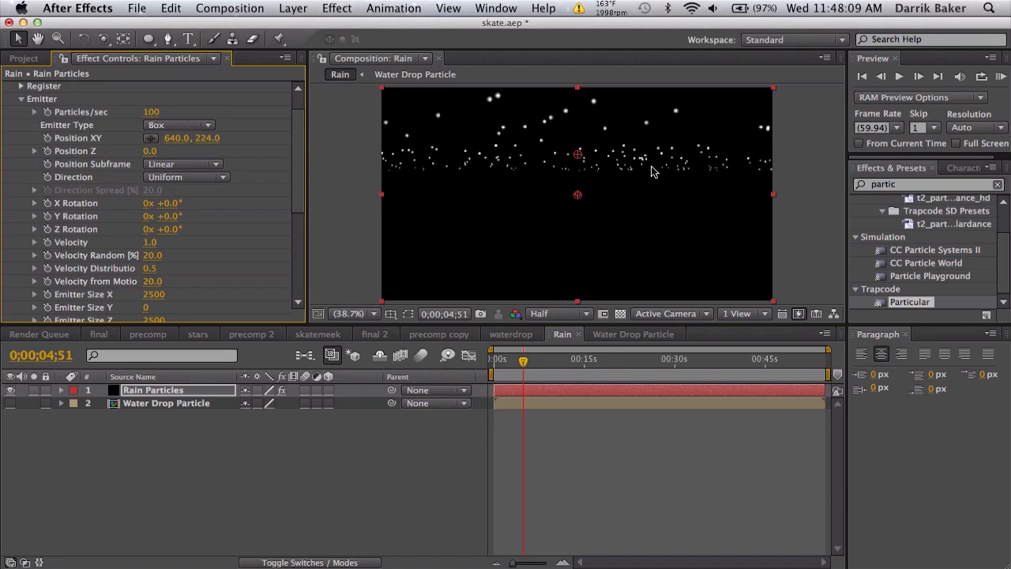
Set the gravity in Particular's Physics settings to 1 and scrub the timeline to about 30 seconds to check the fall.
{"action": "left_click", "coordinate": [21, 100]}
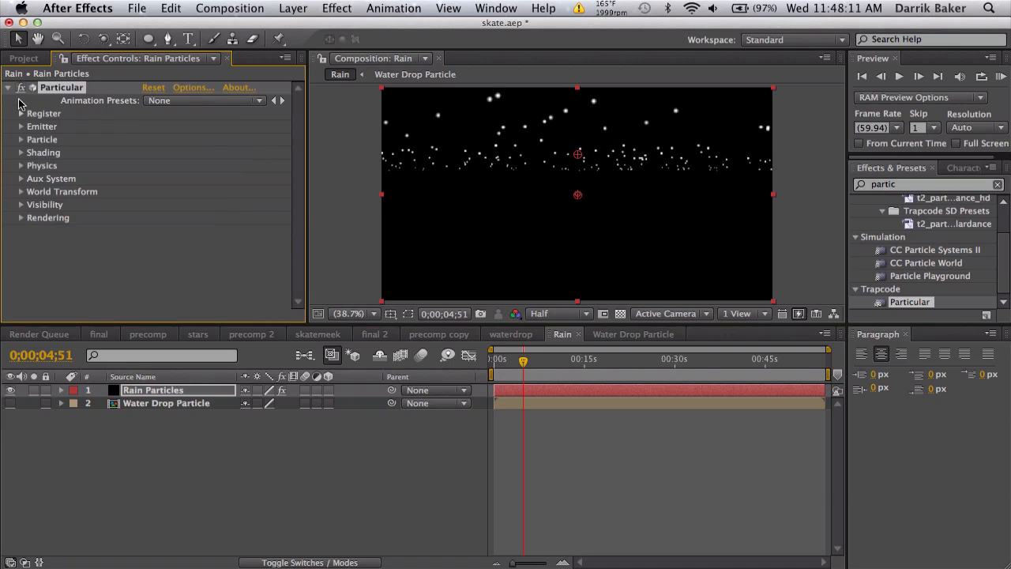
{"action": "left_click", "coordinate": [21, 166]}
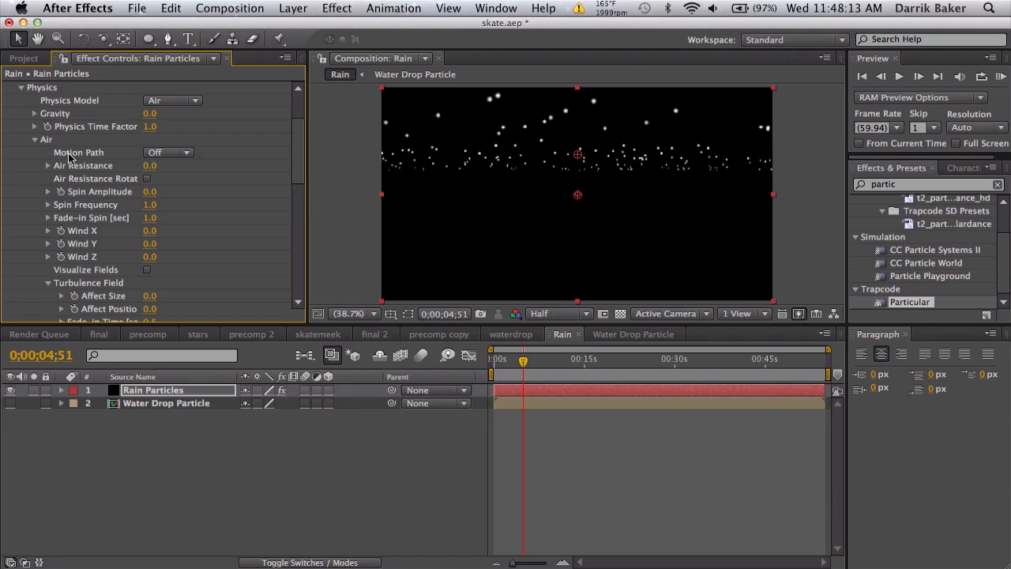
{"action": "left_click", "coordinate": [149, 114]}
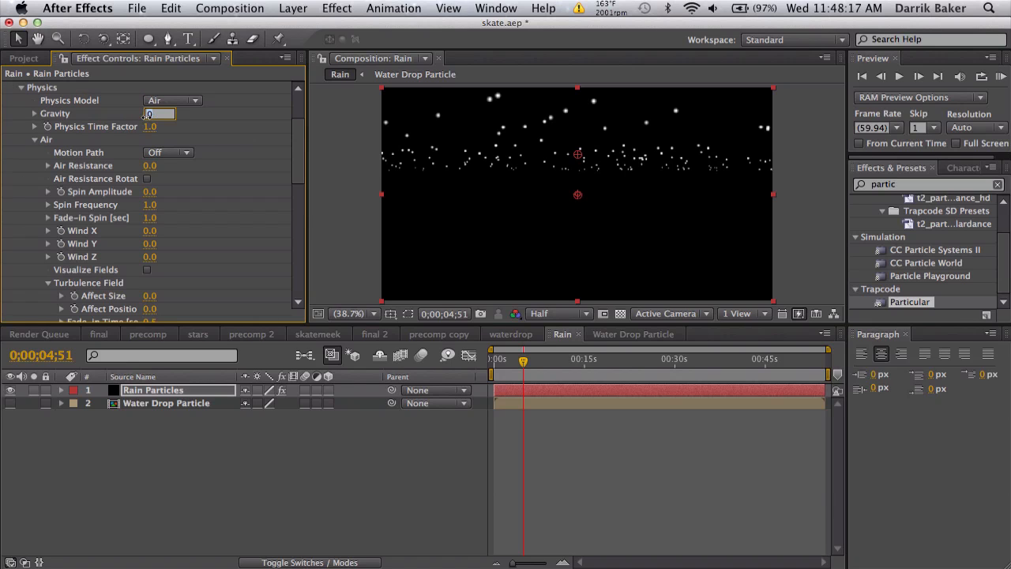
{"action": "type", "text": "1"}
{"action": "key", "text": "Return"}
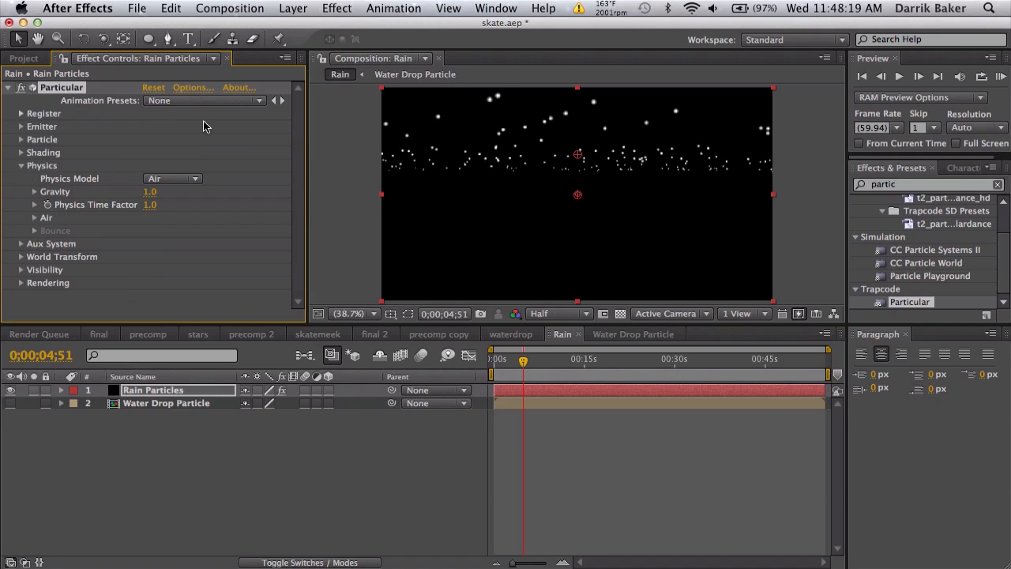
{"action": "left_click_drag", "start_coordinate": [525, 361], "coordinate": [677, 361]}
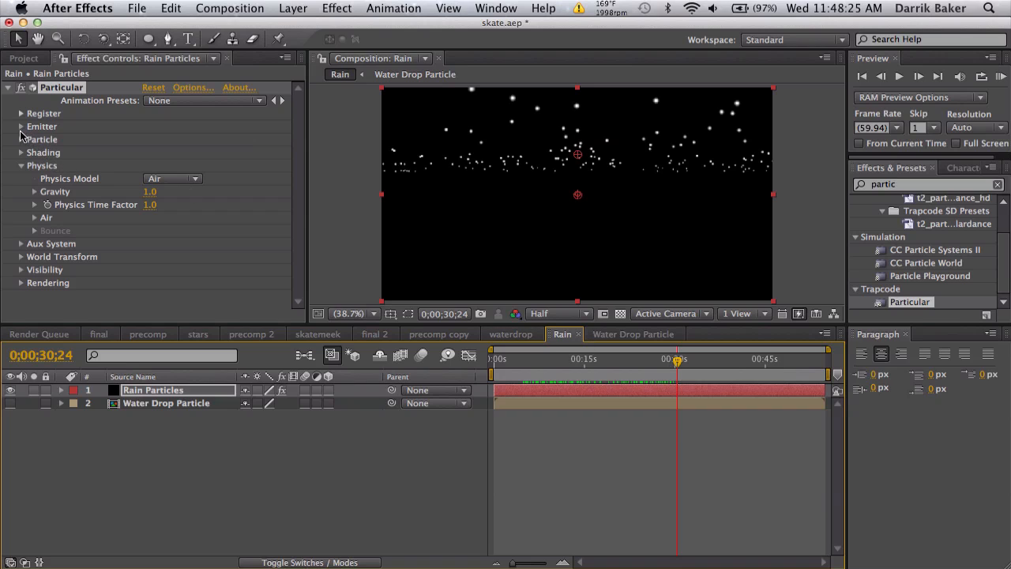
Set the particle life to 20 seconds and scrub from the start to about 37 seconds to check the fall.
{"action": "left_click", "coordinate": [20, 140]}
{"action": "scroll", "coordinate": [22, 142], "scroll_direction": "down", "scroll_amount": 4}
{"action": "scroll", "coordinate": [90, 142], "scroll_direction": "up", "scroll_amount": 1}
{"action": "left_click", "coordinate": [148, 113]}
{"action": "key", "text": "Return"}
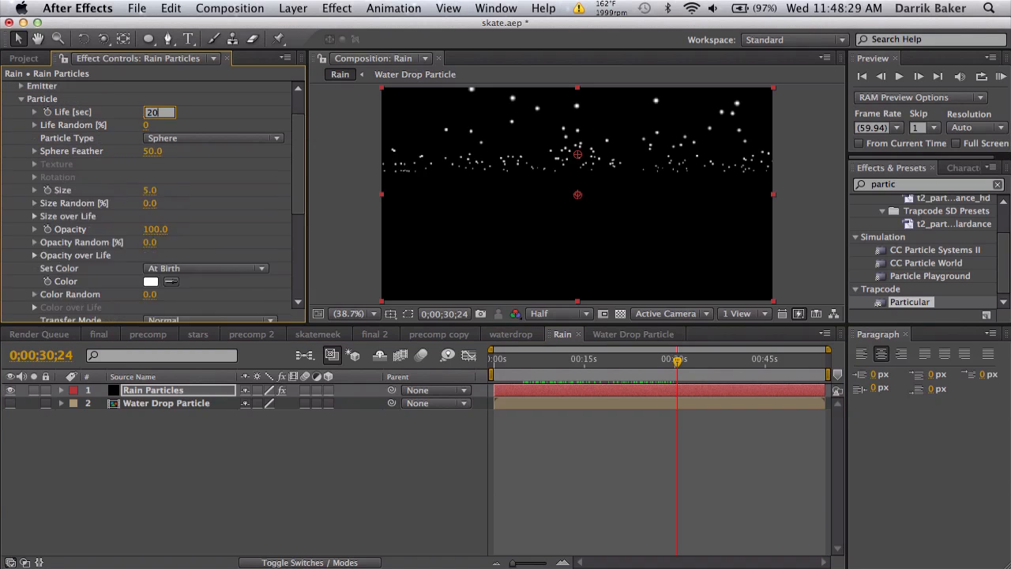
{"action": "left_click", "coordinate": [502, 361]}
{"action": "left_click_drag", "start_coordinate": [500, 363], "coordinate": [719, 358]}
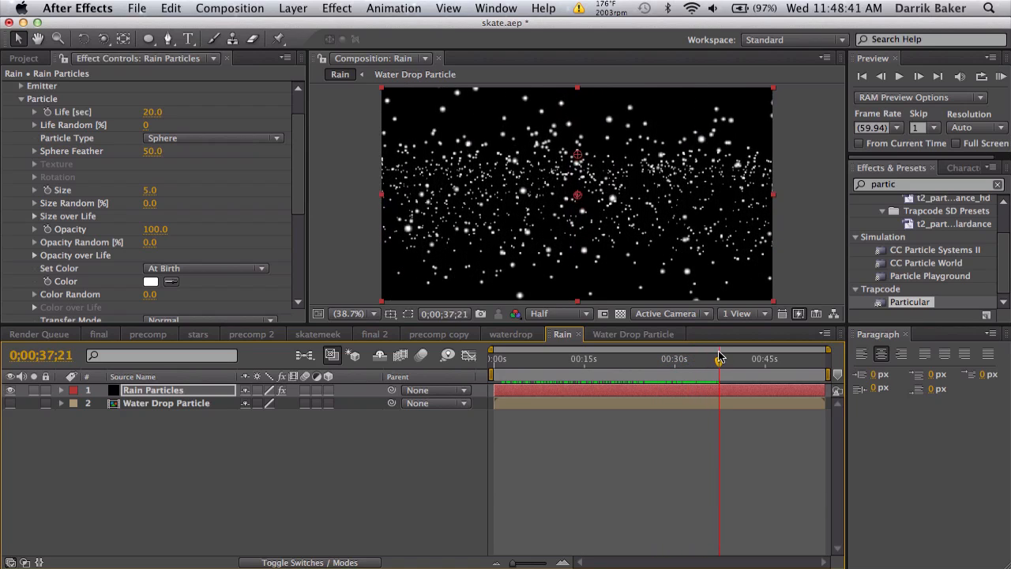
Raise the emitter above the frame to XY position 640, -51 and scrub the timeline to check the rain.
{"action": "scroll", "coordinate": [168, 205], "scroll_direction": "up", "scroll_amount": 3}
{"action": "left_click", "coordinate": [22, 127]}
{"action": "scroll", "coordinate": [24, 131], "scroll_direction": "down", "scroll_amount": 3}
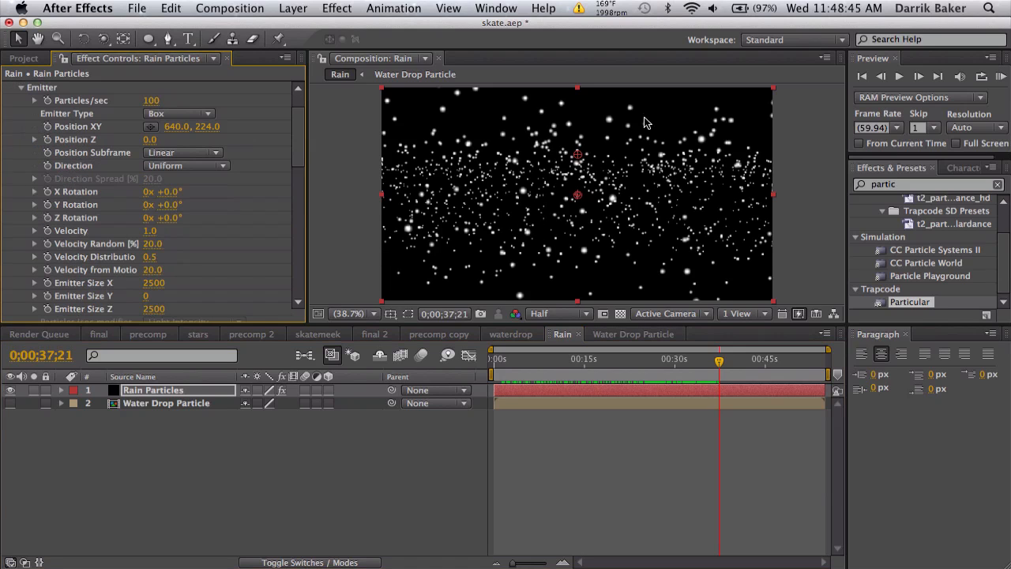
{"action": "left_click_drag", "start_coordinate": [204, 127], "coordinate": [47, 124]}
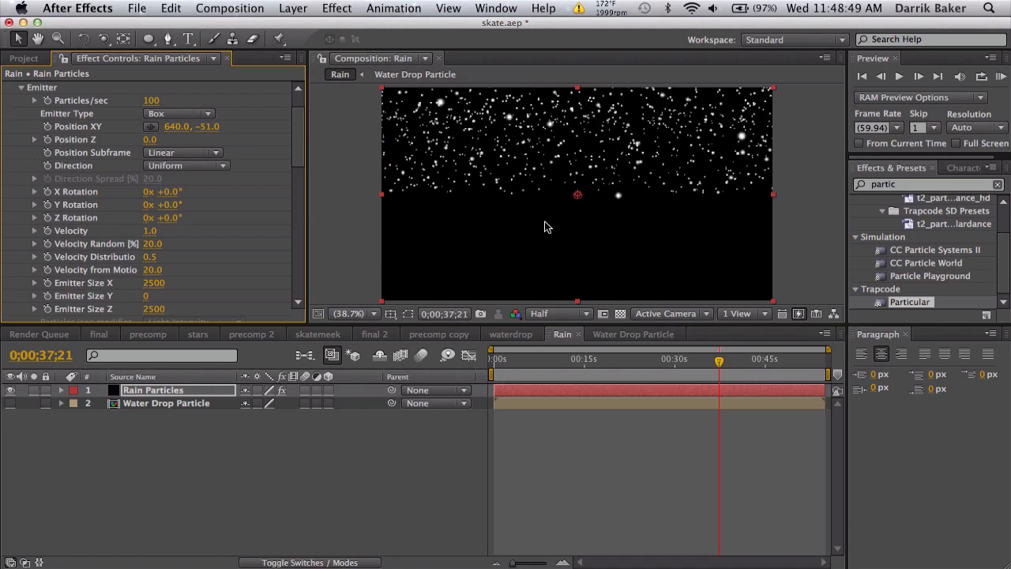
{"action": "left_click_drag", "start_coordinate": [521, 362], "coordinate": [713, 357]}
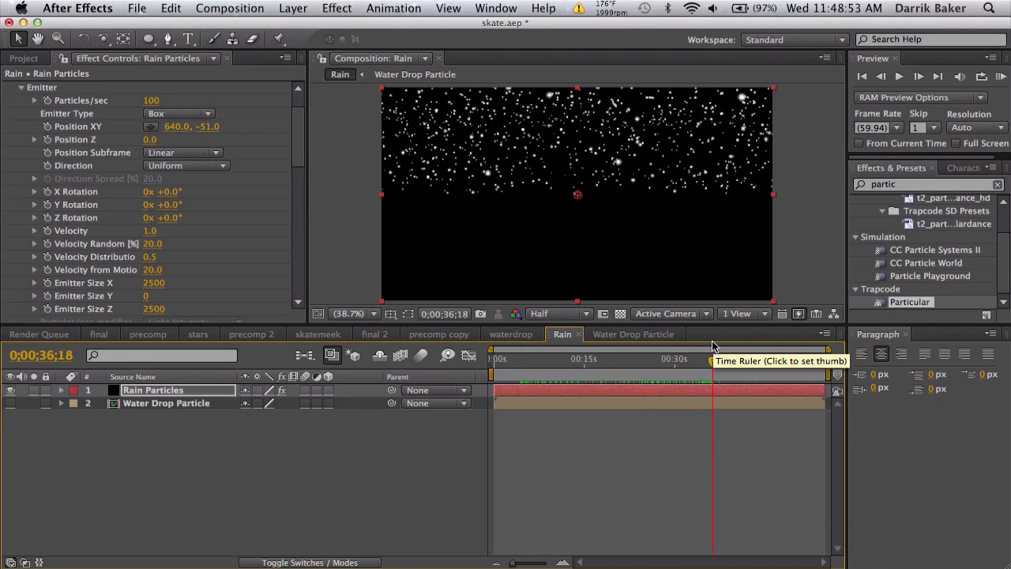
Set the particle life to 28.3 seconds and scrub to about 18 seconds to check the rain.
{"action": "scroll", "coordinate": [87, 174], "scroll_direction": "down", "scroll_amount": 5}
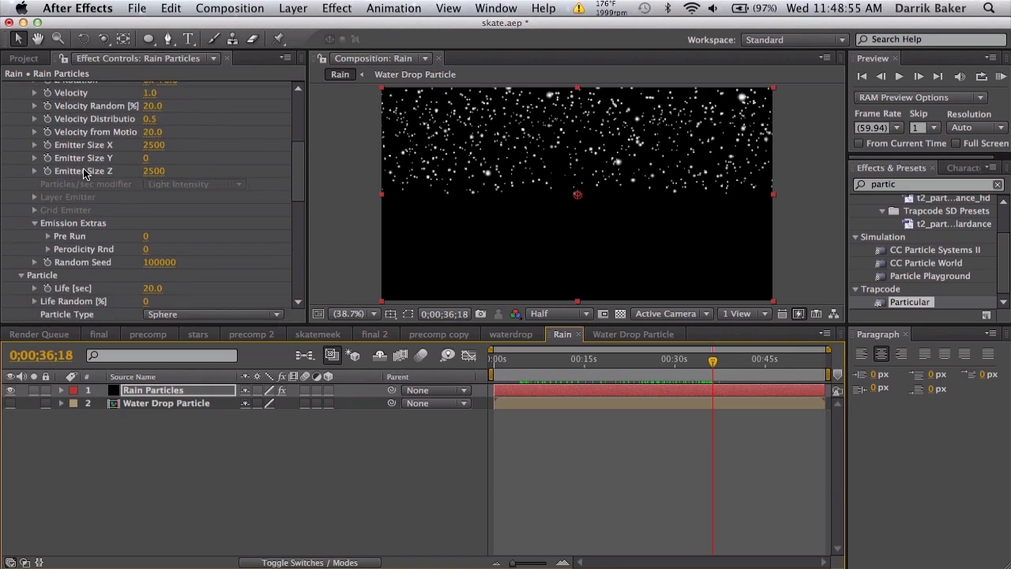
{"action": "left_click_drag", "start_coordinate": [143, 215], "coordinate": [213, 205]}
{"action": "left_click_drag", "start_coordinate": [543, 360], "coordinate": [603, 360]}
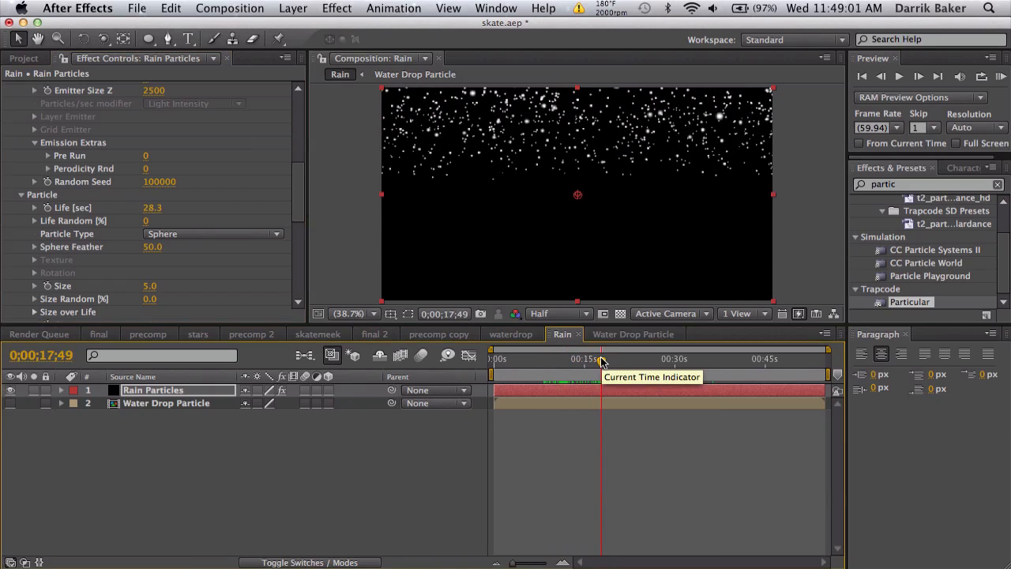
Set the emitter's Pre Run to 100 under Emission Extras and check the rain from the first frame to about 11 seconds.
{"action": "scroll", "coordinate": [40, 164], "scroll_direction": "down", "scroll_amount": 6}
{"action": "scroll", "coordinate": [39, 164], "scroll_direction": "up", "scroll_amount": 8}
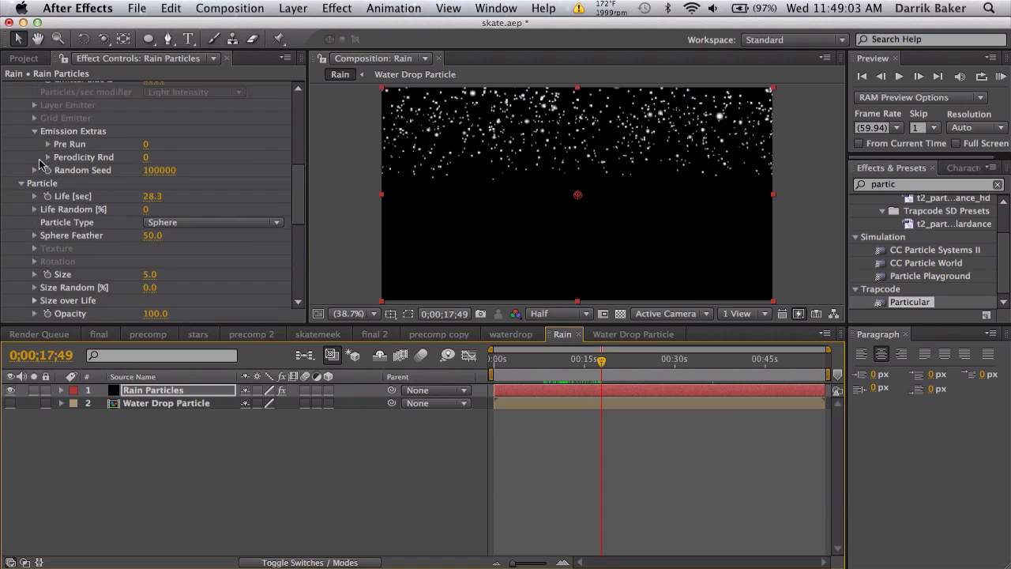
{"action": "scroll", "coordinate": [39, 164], "scroll_direction": "down", "scroll_amount": 1}
{"action": "left_click_drag", "start_coordinate": [146, 247], "coordinate": [261, 247]}
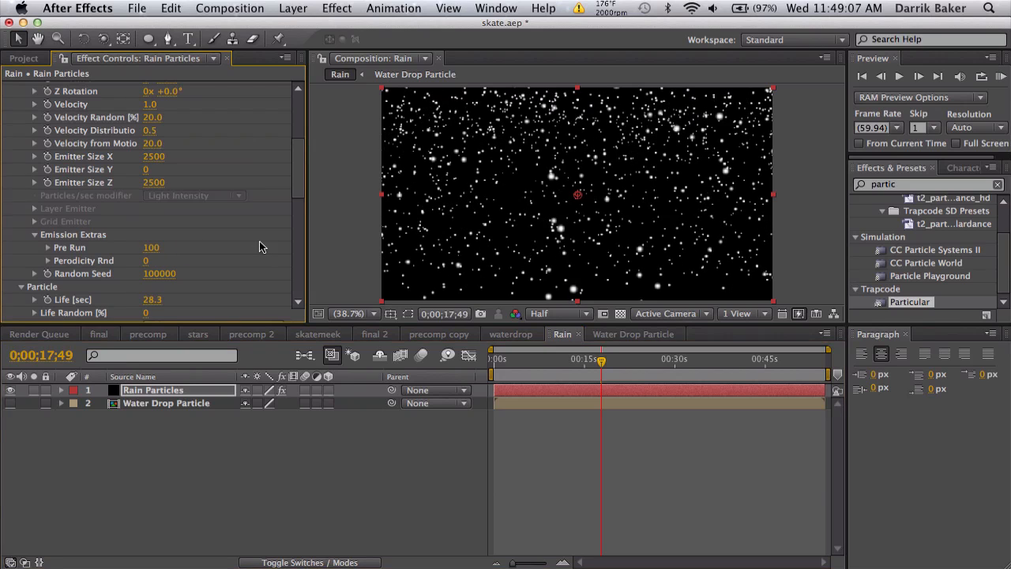
{"action": "left_click", "coordinate": [507, 368]}
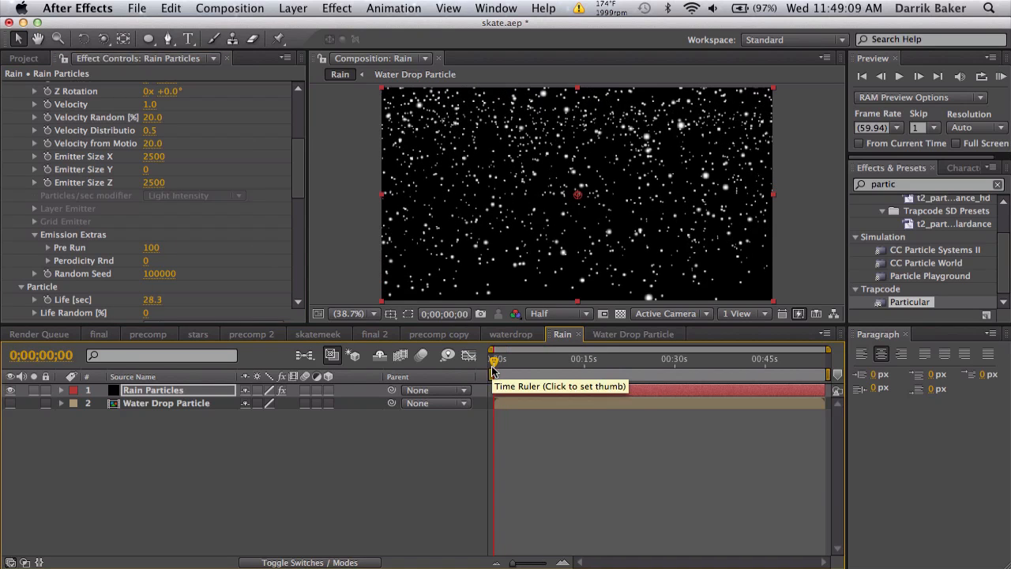
{"action": "left_click", "coordinate": [531, 362]}
{"action": "left_click_drag", "start_coordinate": [532, 363], "coordinate": [562, 363]}
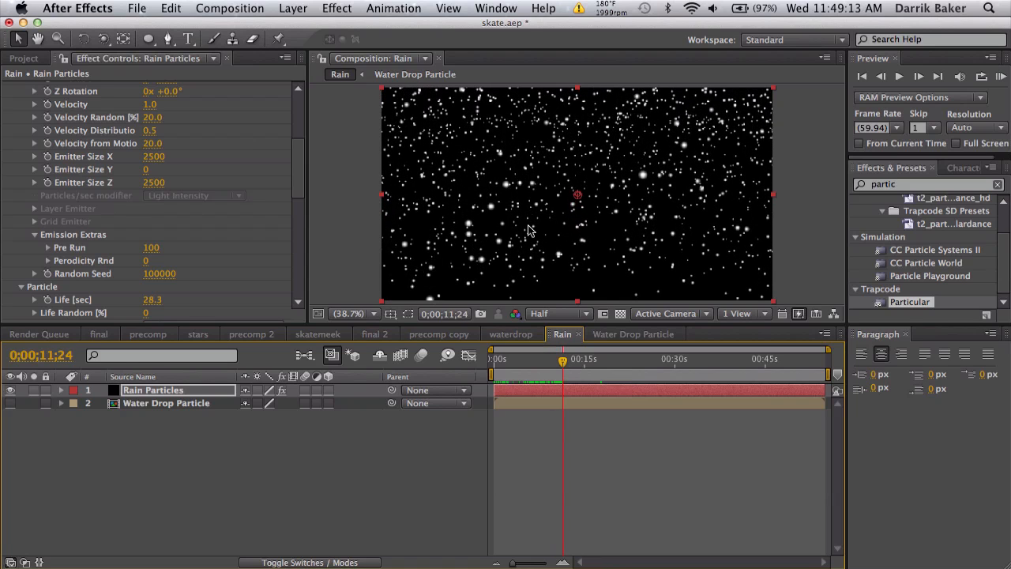
Set the particle type to Textured Polygon and choose the Water Drop Particle layer as its texture.
{"action": "scroll", "coordinate": [127, 181], "scroll_direction": "up", "scroll_amount": 8}
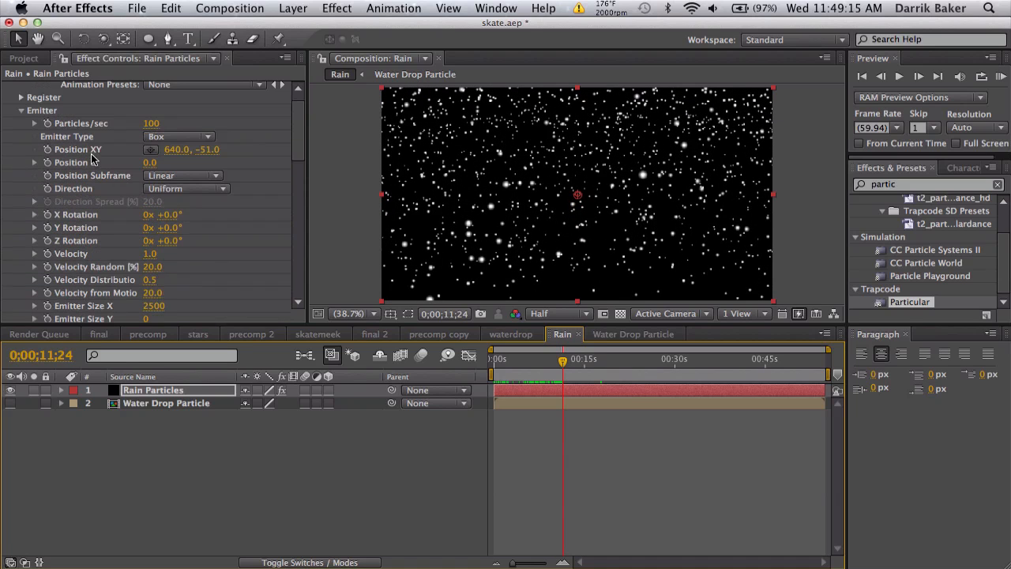
{"action": "scroll", "coordinate": [91, 157], "scroll_direction": "up", "scroll_amount": 1}
{"action": "left_click", "coordinate": [22, 121]}
{"action": "left_click", "coordinate": [21, 135]}
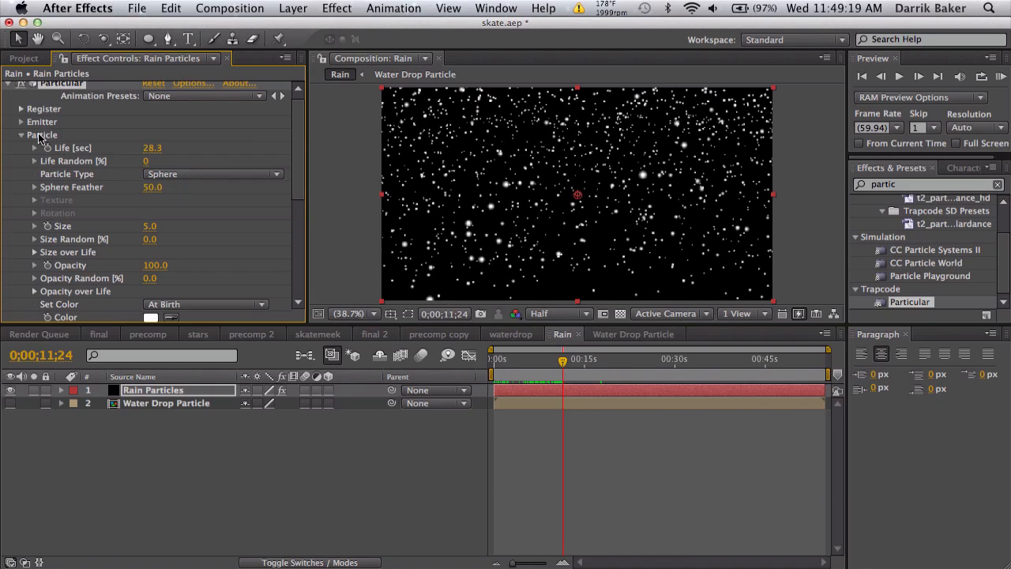
{"action": "left_click", "coordinate": [168, 174]}
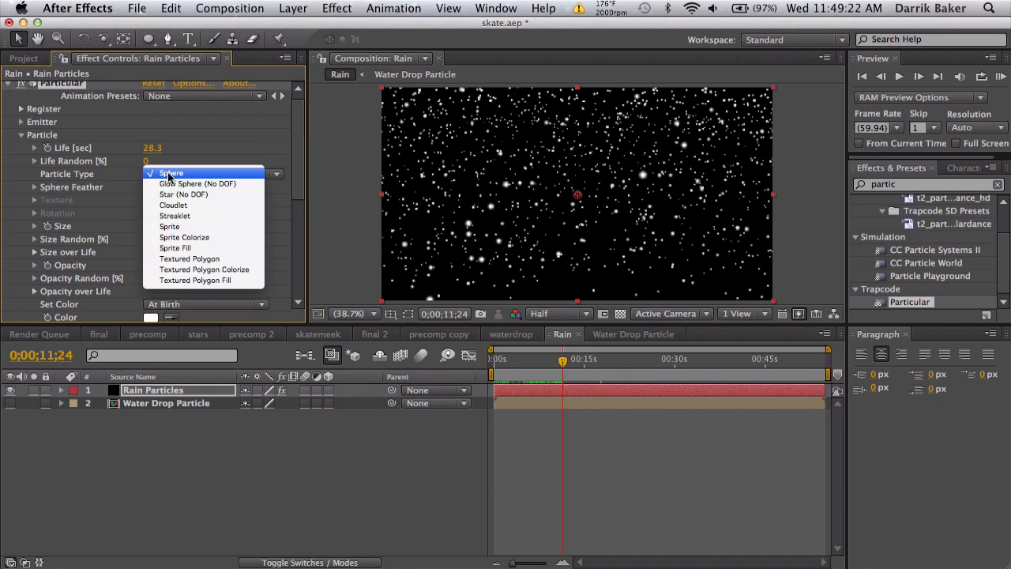
{"action": "left_click", "coordinate": [229, 258]}
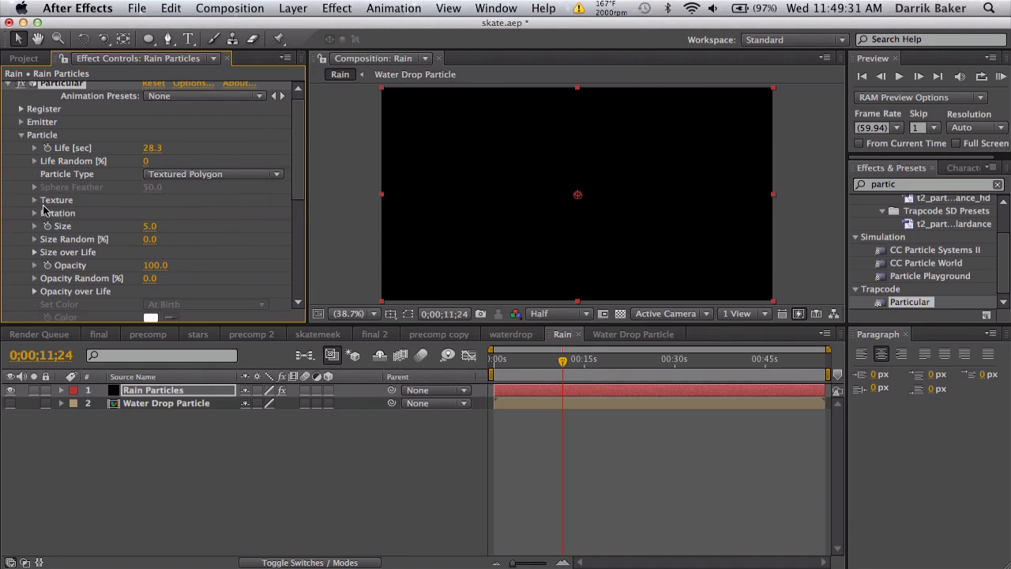
{"action": "left_click", "coordinate": [34, 200]}
{"action": "left_click", "coordinate": [202, 212]}
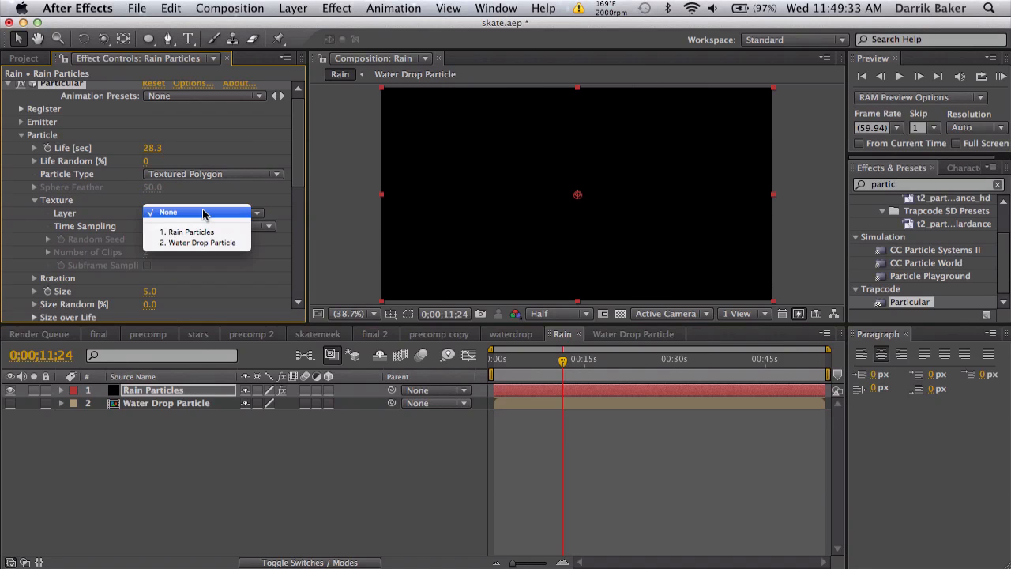
{"action": "left_click", "coordinate": [223, 244]}
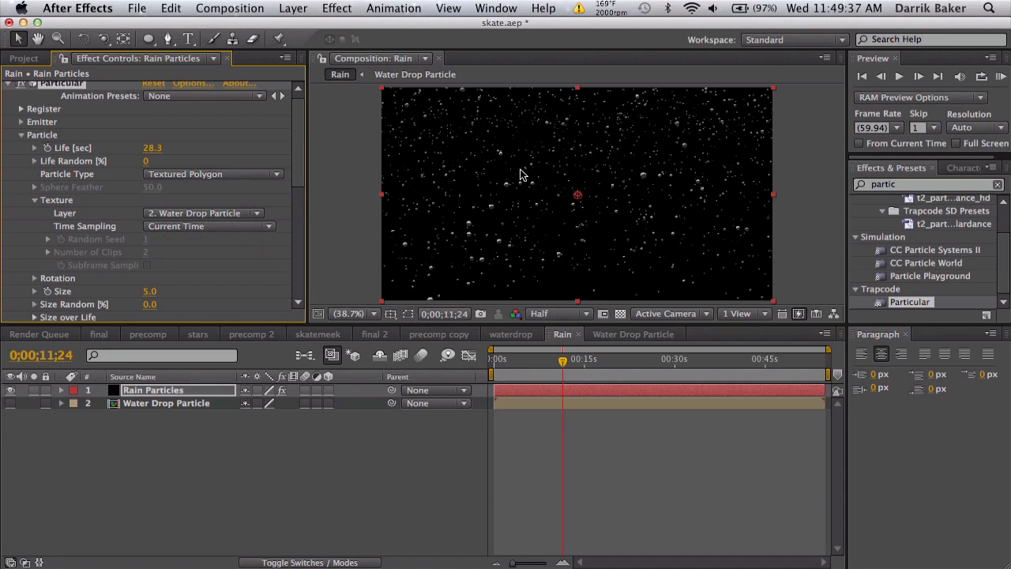
Try a World Transform Y Rotation of 64° on the rain particles and reset it to 0°.
{"action": "left_click", "coordinate": [225, 8]}
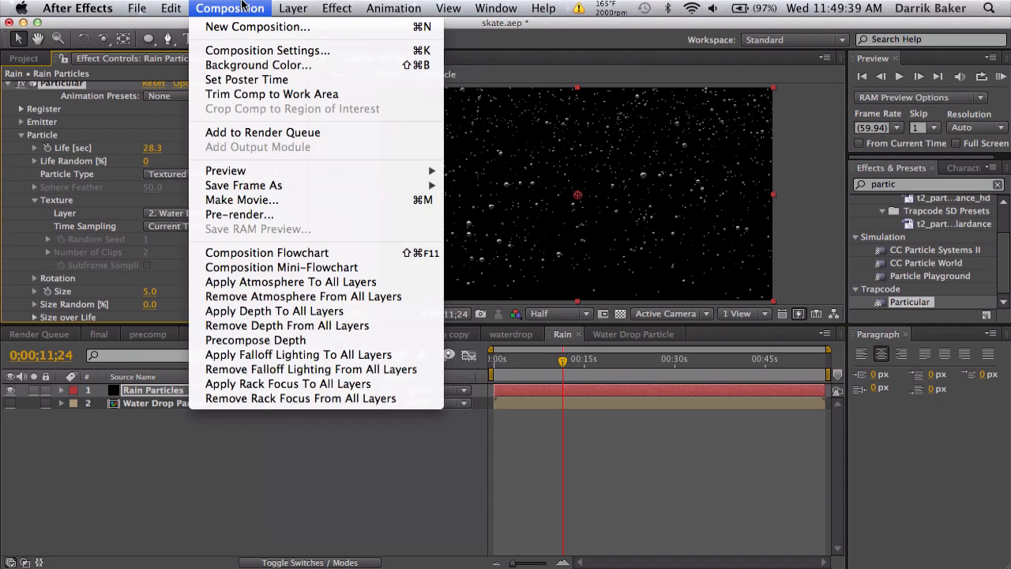
{"action": "left_click", "coordinate": [242, 7]}
{"action": "scroll", "coordinate": [98, 139], "scroll_direction": "down", "scroll_amount": 10}
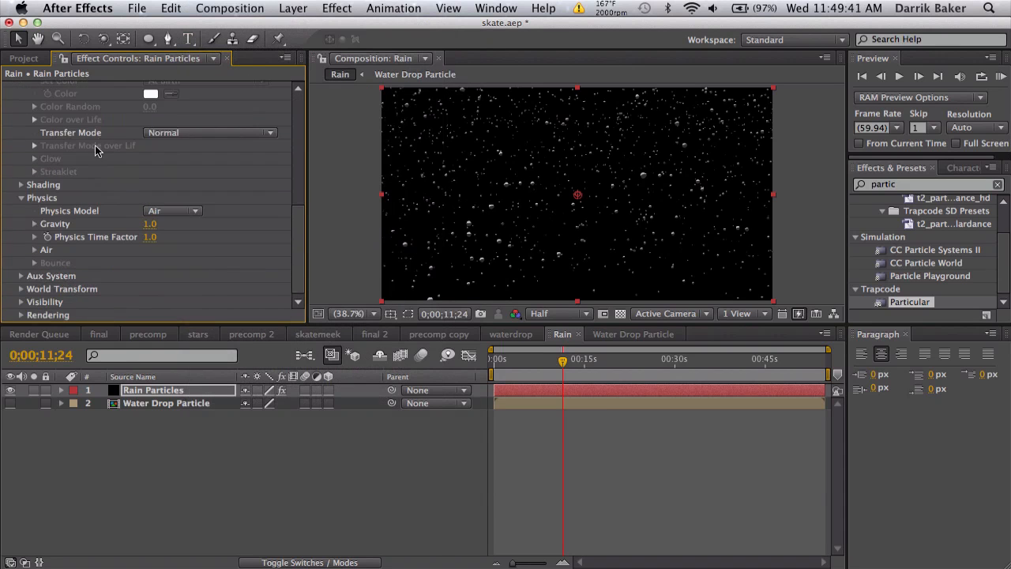
{"action": "left_click", "coordinate": [21, 290]}
{"action": "scroll", "coordinate": [27, 282], "scroll_direction": "down", "scroll_amount": 5}
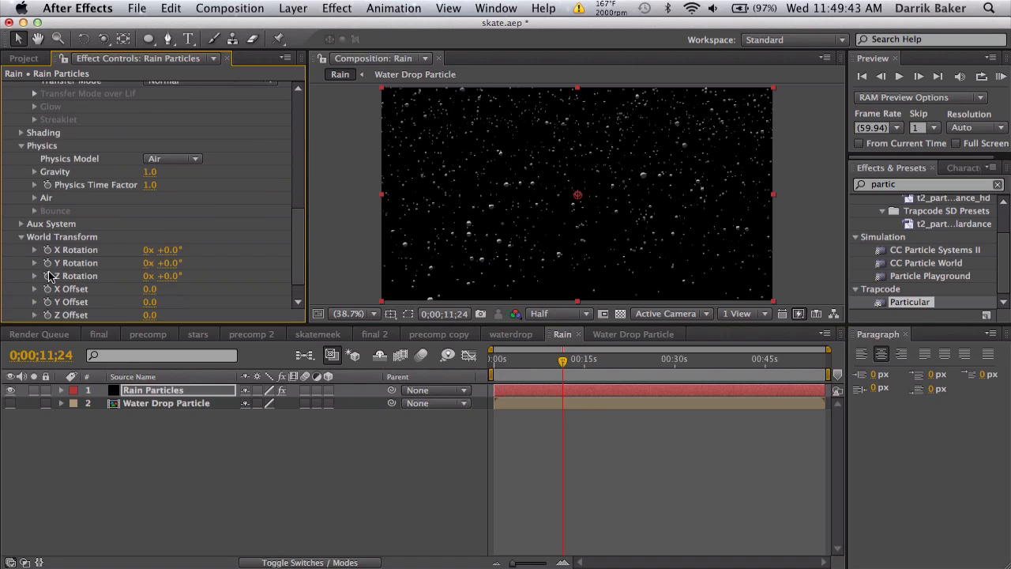
{"action": "left_click_drag", "start_coordinate": [168, 251], "coordinate": [215, 245]}
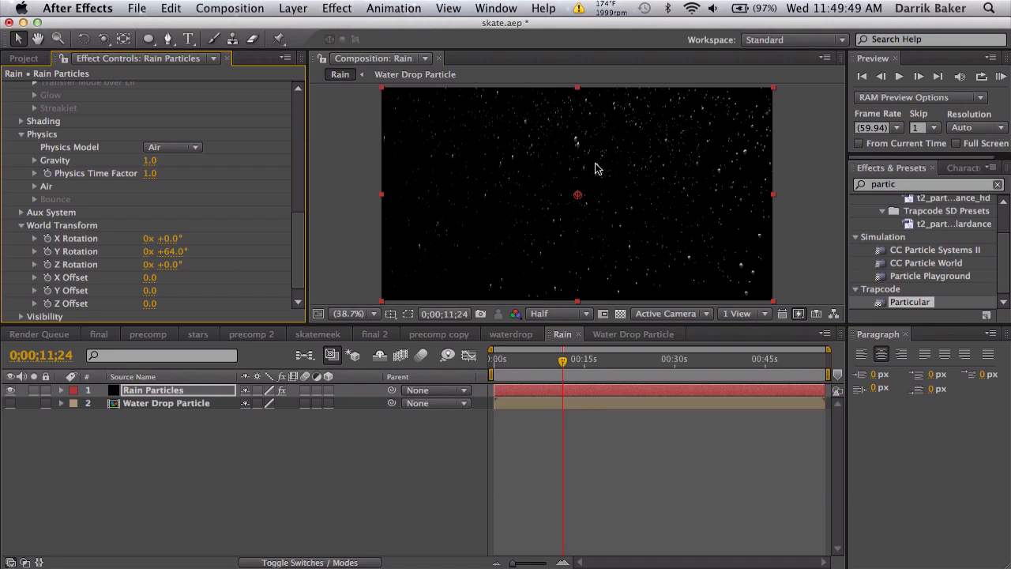
{"action": "left_click", "coordinate": [188, 250]}
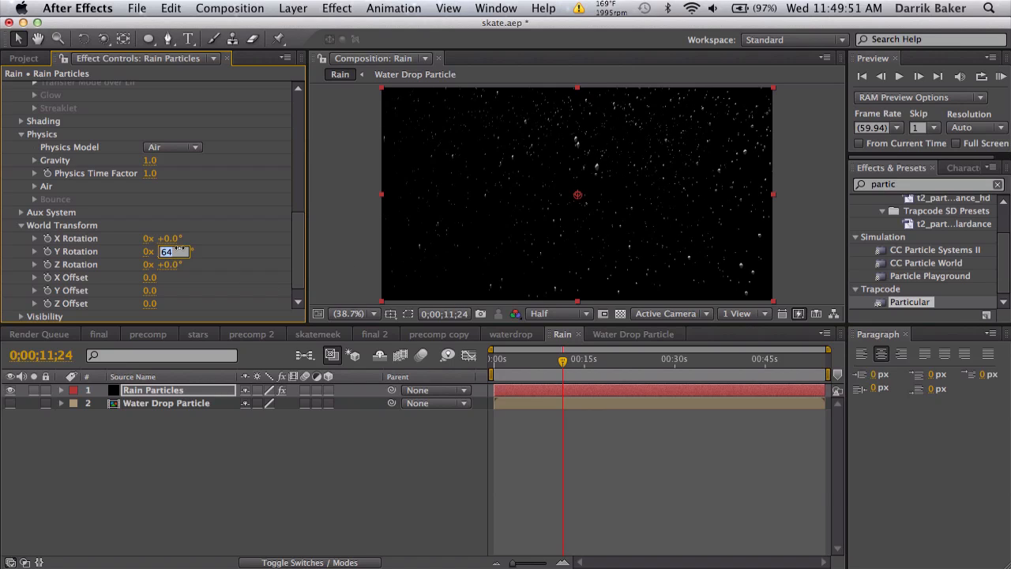
{"action": "type", "text": "0"}
{"action": "key", "text": "Return"}
Change the particle type to Sprite for the rain particles.
{"action": "scroll", "coordinate": [169, 221], "scroll_direction": "up", "scroll_amount": 15}
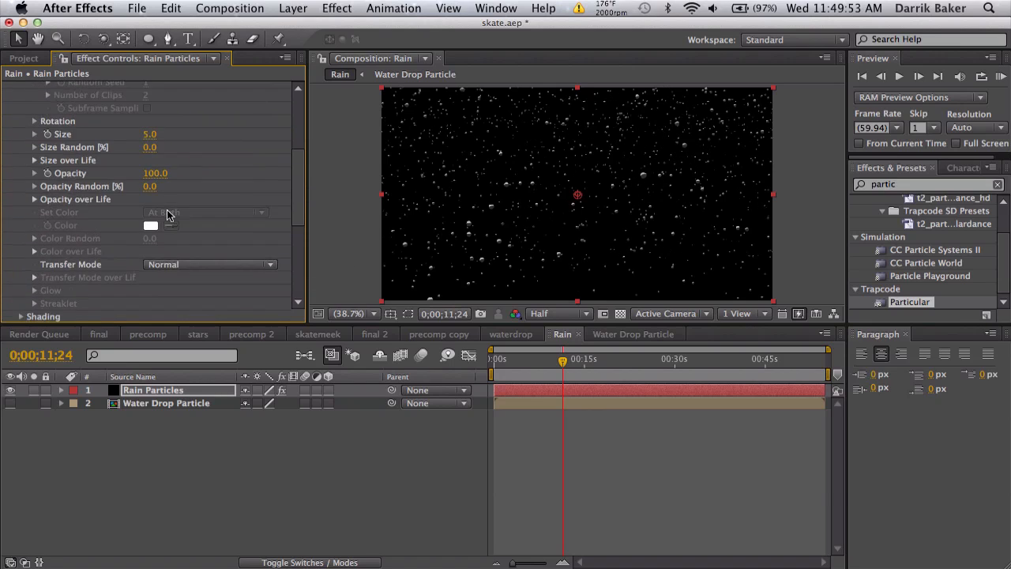
{"action": "left_click", "coordinate": [198, 166]}
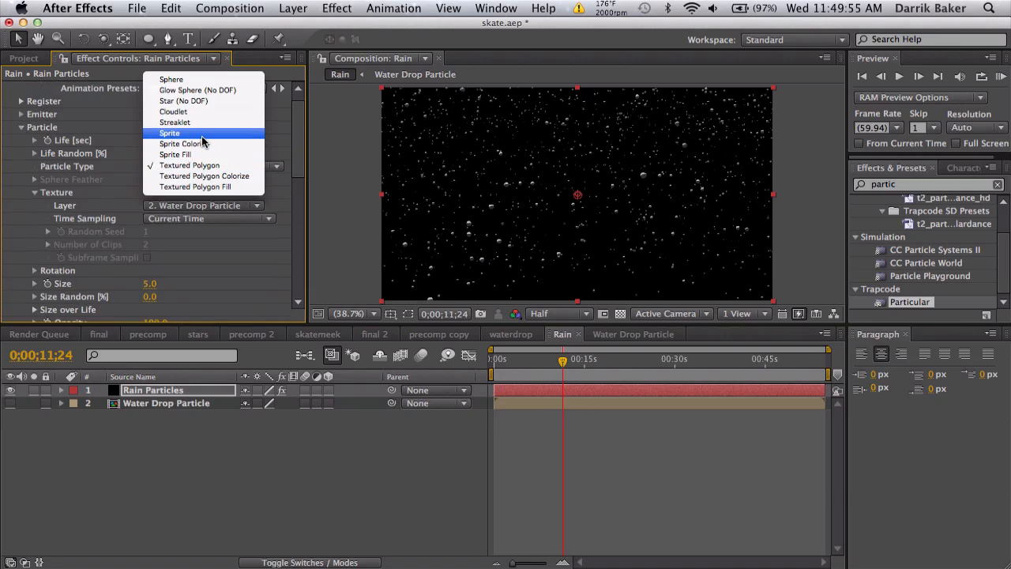
{"action": "left_click", "coordinate": [201, 135]}
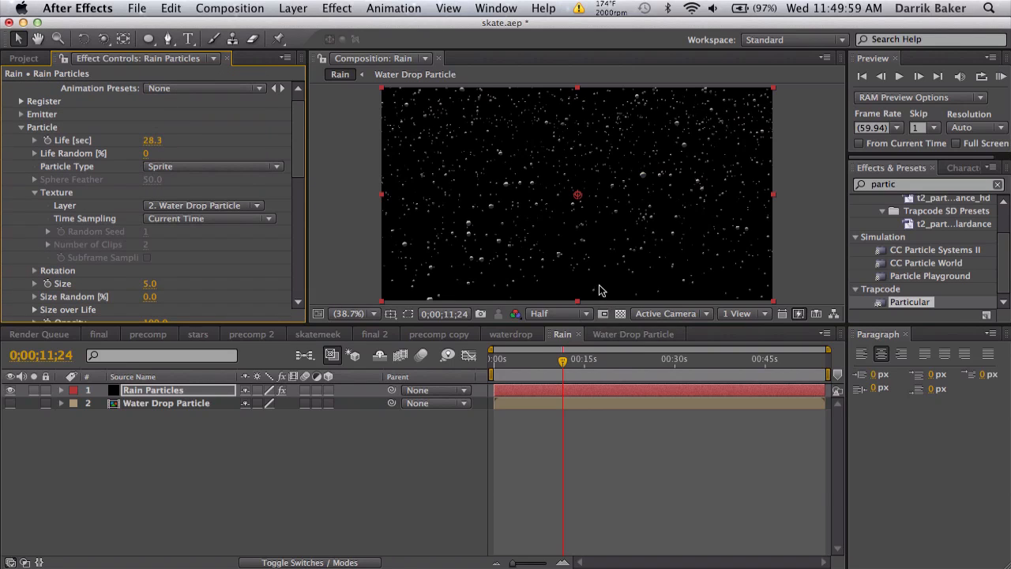
Collapse the texture settings and set the particle size to 4.
{"action": "left_click", "coordinate": [34, 192]}
{"action": "left_click", "coordinate": [150, 221]}
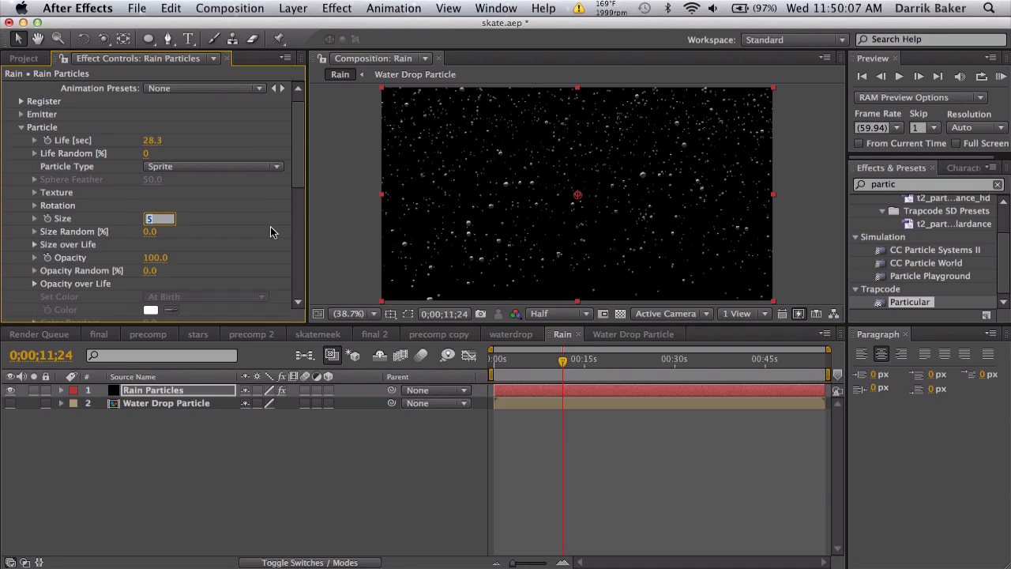
{"action": "type", "text": "4"}
{"action": "key", "text": "Return"}
Inspect the drops at 100% magnification and Full resolution, and scrub the refitted view to about 14 seconds.
{"action": "left_click", "coordinate": [353, 316]}
{"action": "left_click", "coordinate": [371, 469]}
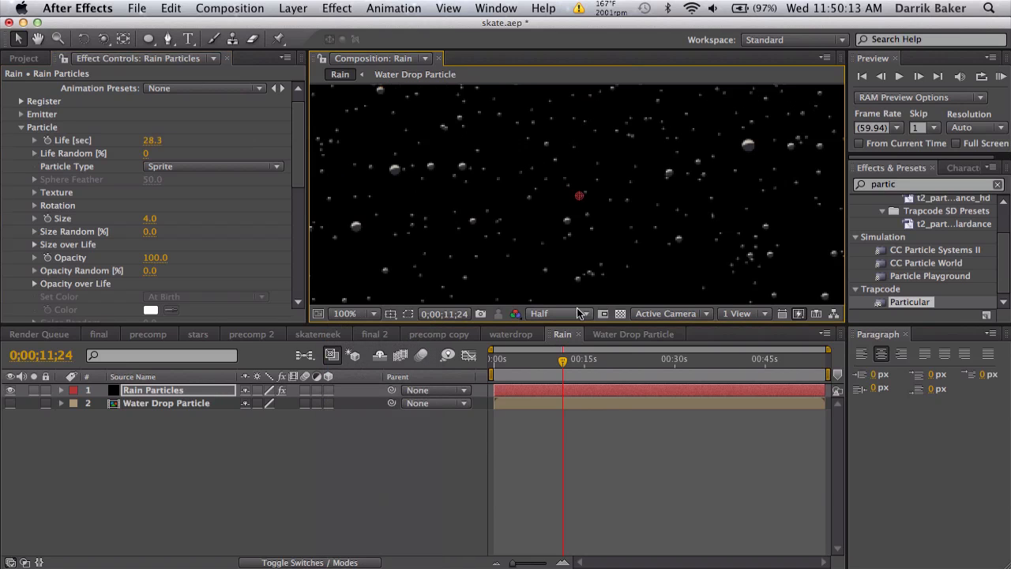
{"action": "left_click", "coordinate": [579, 314]}
{"action": "left_click", "coordinate": [551, 350]}
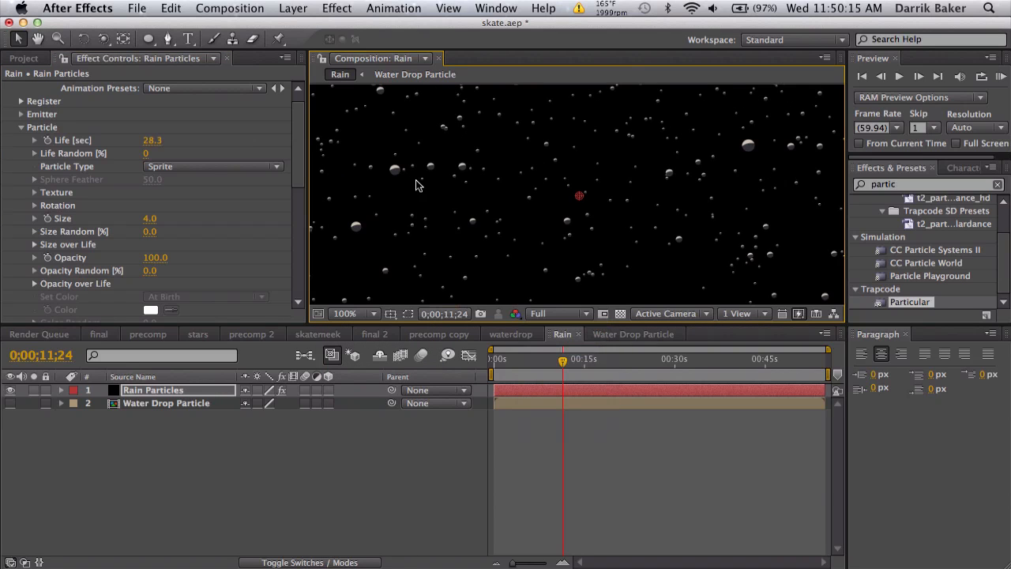
{"action": "key", "text": "space"}
{"action": "left_click_drag", "start_coordinate": [496, 197], "coordinate": [381, 276]}
{"action": "left_click", "coordinate": [345, 313]}
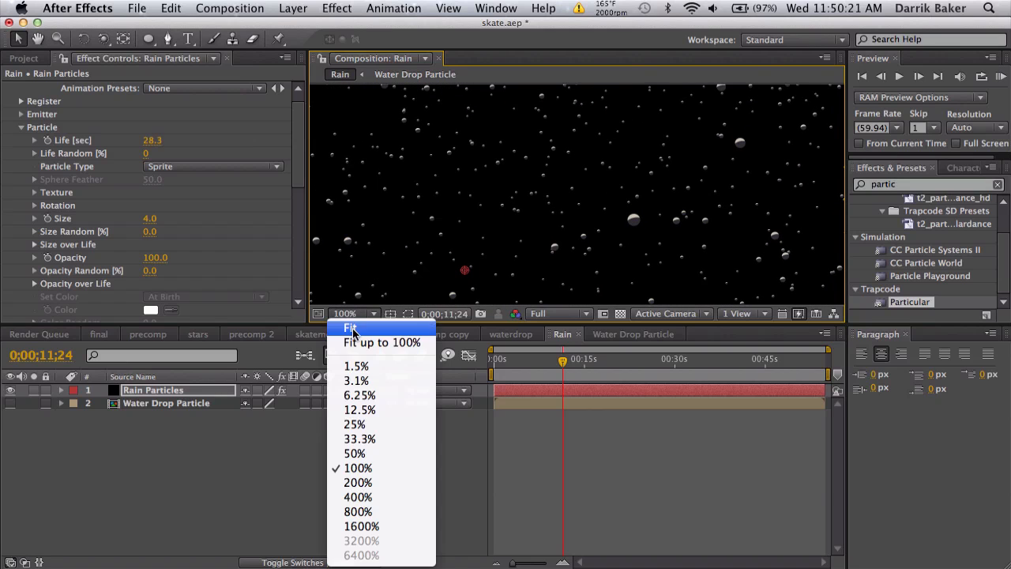
{"action": "left_click", "coordinate": [352, 324]}
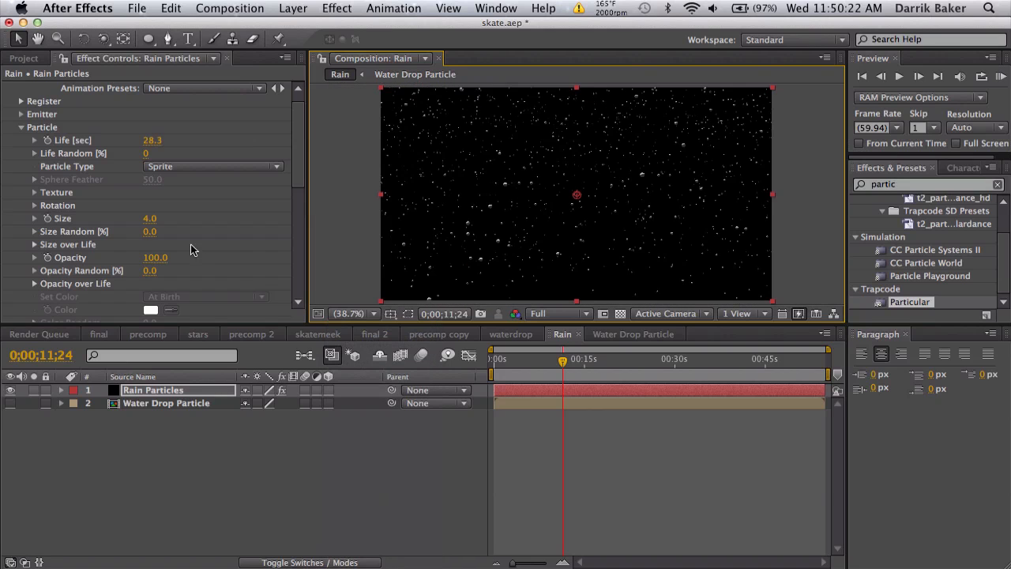
{"action": "left_click_drag", "start_coordinate": [553, 357], "coordinate": [583, 366]}
{"action": "left_click", "coordinate": [556, 358]}
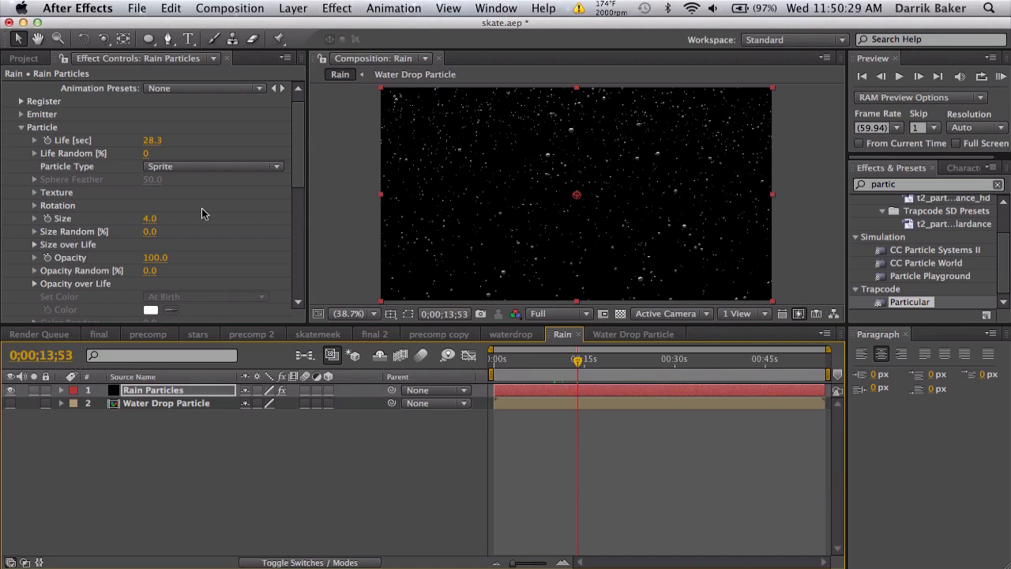
Set the Affect Size of the Turbulence Field to 20 in the Air physics settings.
{"action": "scroll", "coordinate": [202, 208], "scroll_direction": "down", "scroll_amount": 8}
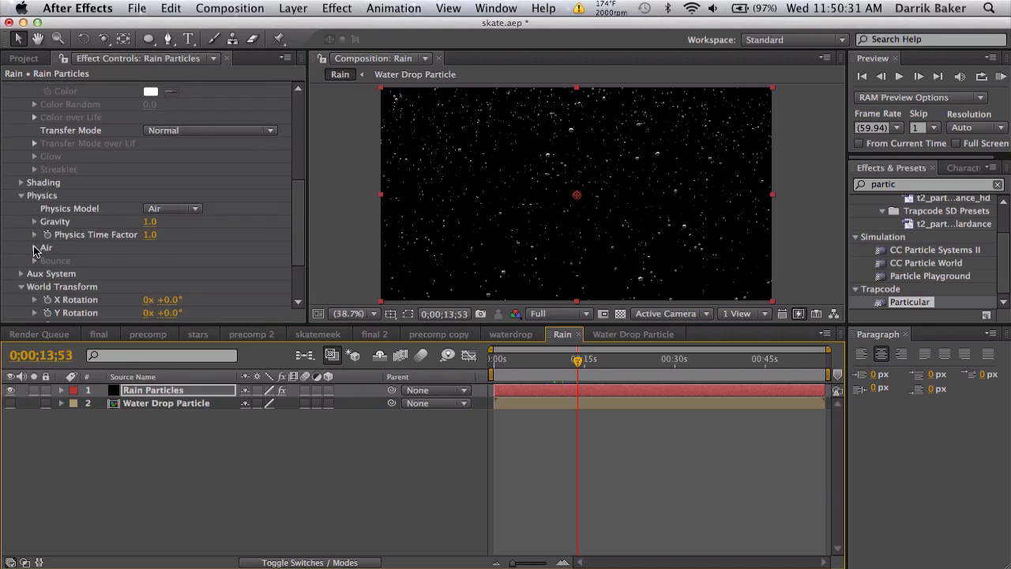
{"action": "left_click", "coordinate": [34, 248]}
{"action": "scroll", "coordinate": [38, 251], "scroll_direction": "down", "scroll_amount": 5}
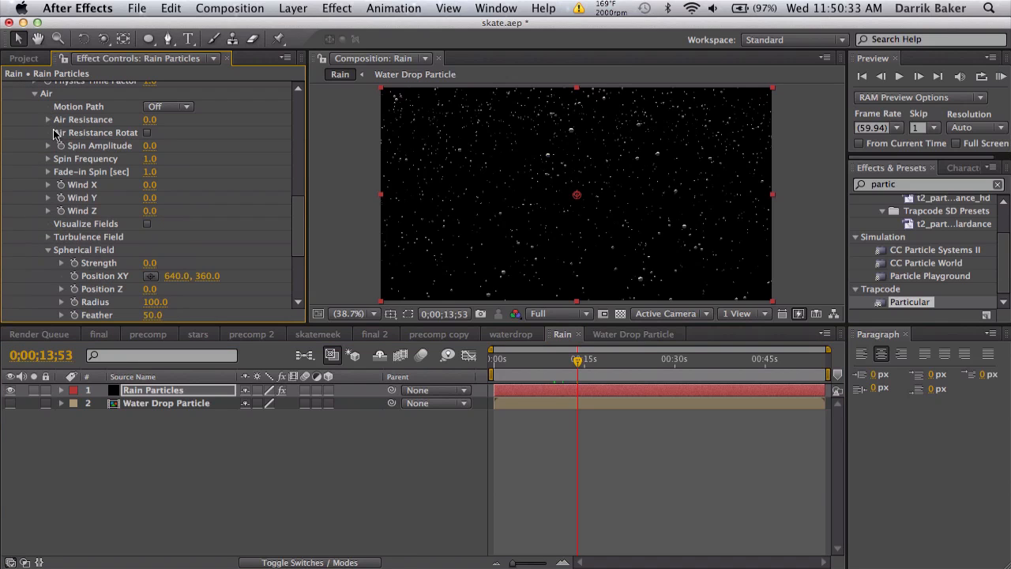
{"action": "left_click", "coordinate": [47, 237]}
{"action": "scroll", "coordinate": [50, 243], "scroll_direction": "down", "scroll_amount": 3}
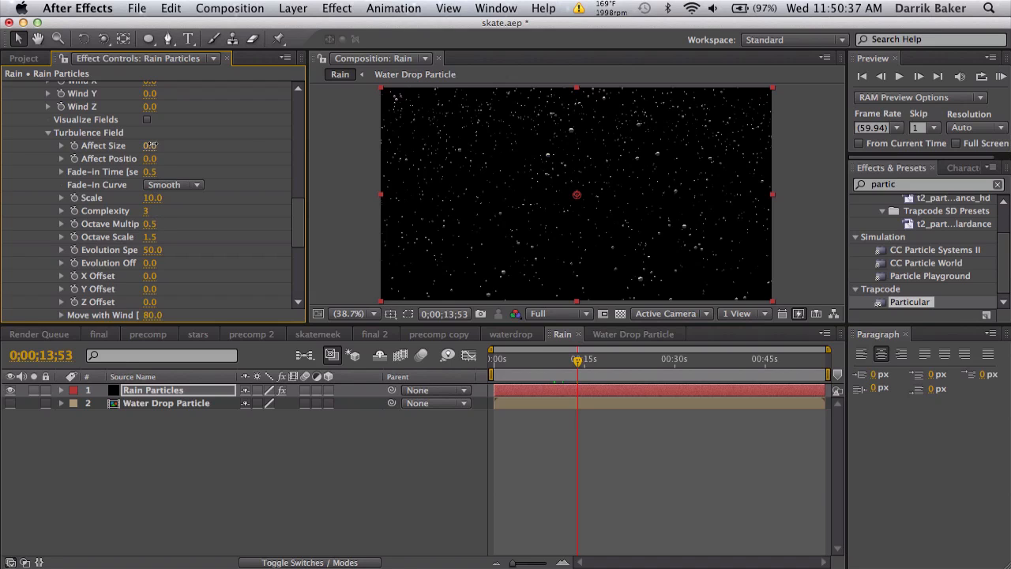
{"action": "left_click_drag", "start_coordinate": [164, 144], "coordinate": [177, 142]}
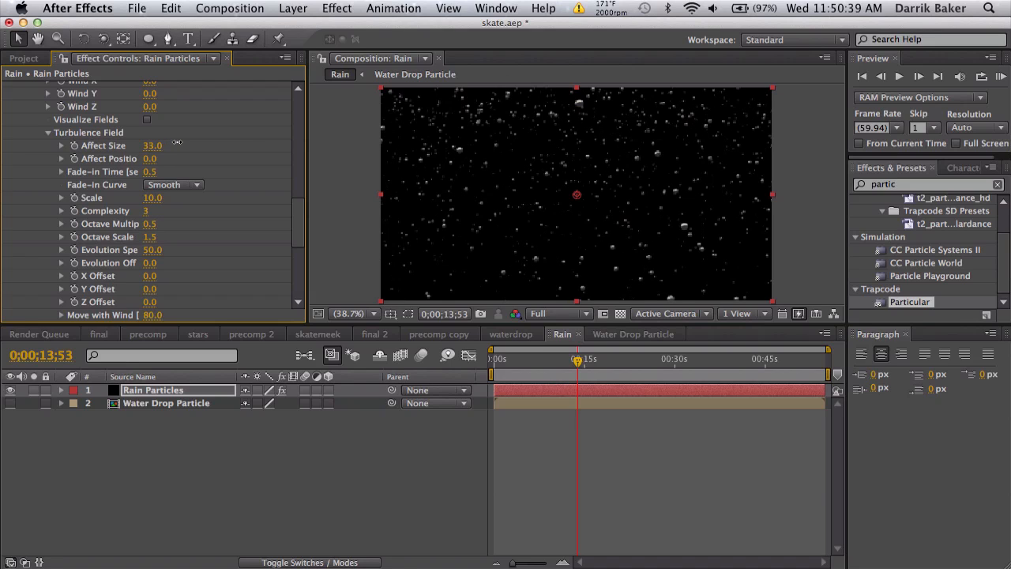
{"action": "left_click", "coordinate": [153, 146]}
{"action": "type", "text": "20"}
{"action": "key", "text": "Return"}
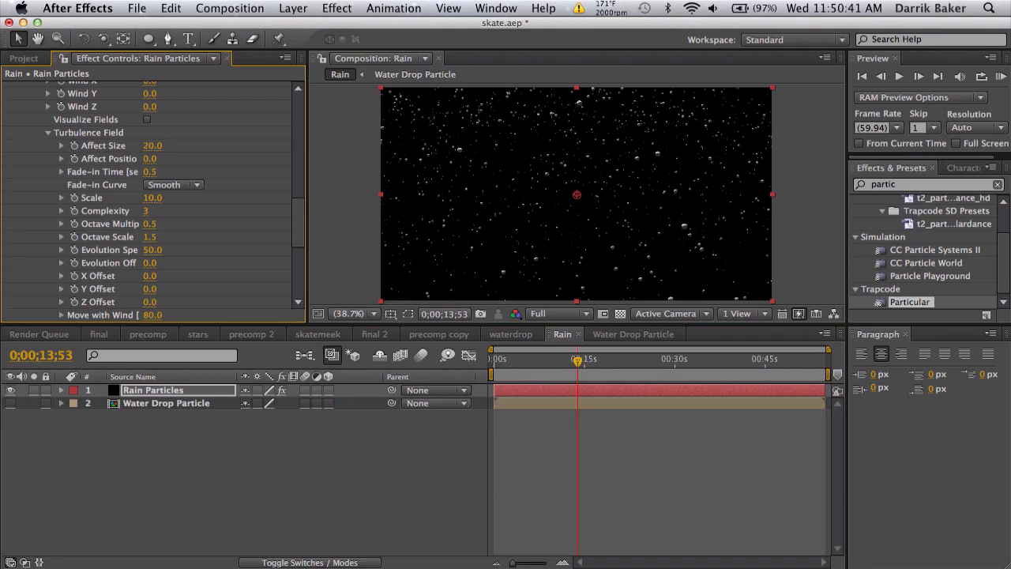
Set the Turbulence Field's Affect Position to 5 and scrub to about 21 seconds to check the rain.
{"action": "left_click", "coordinate": [149, 158]}
{"action": "type", "text": "5"}
{"action": "key", "text": "Return"}
{"action": "left_click_drag", "start_coordinate": [577, 361], "coordinate": [623, 362]}
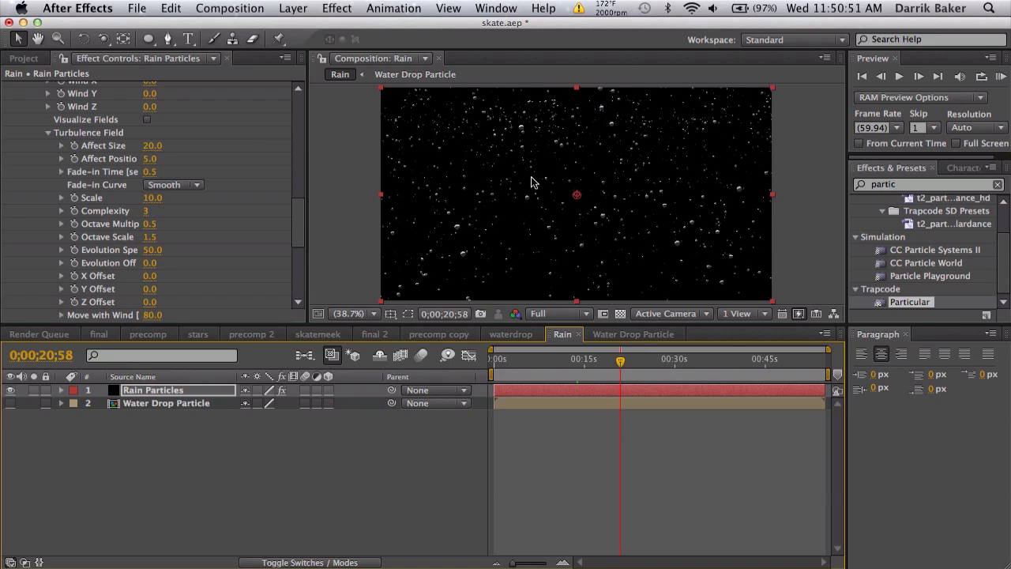
Move the emitter back to a Position Z of 360 and scrub to about 25 seconds to check the rain.
{"action": "scroll", "coordinate": [185, 157], "scroll_direction": "up", "scroll_amount": 15}
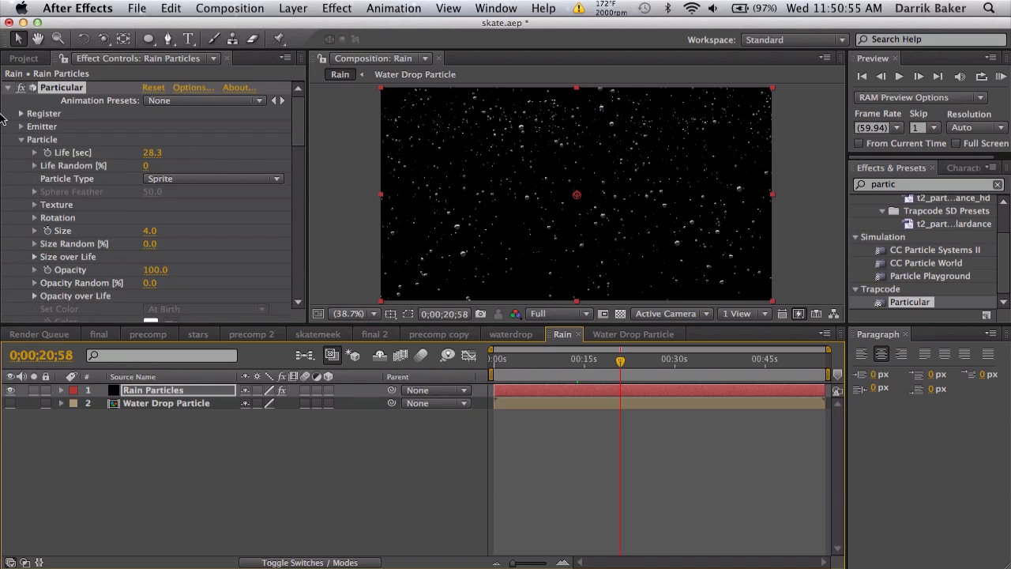
{"action": "left_click", "coordinate": [21, 140]}
{"action": "left_click", "coordinate": [22, 126]}
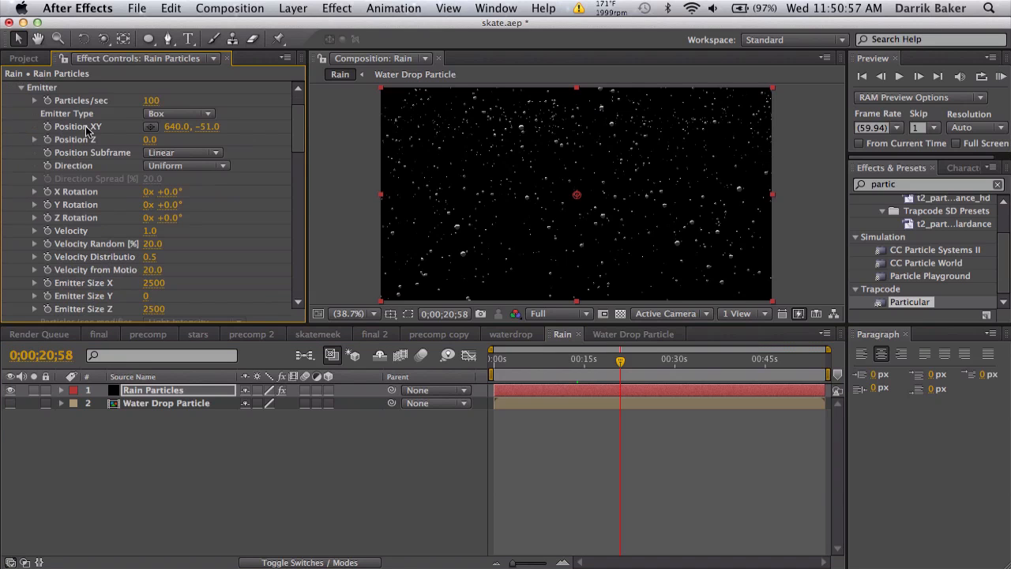
{"action": "left_click_drag", "start_coordinate": [154, 139], "coordinate": [174, 139]}
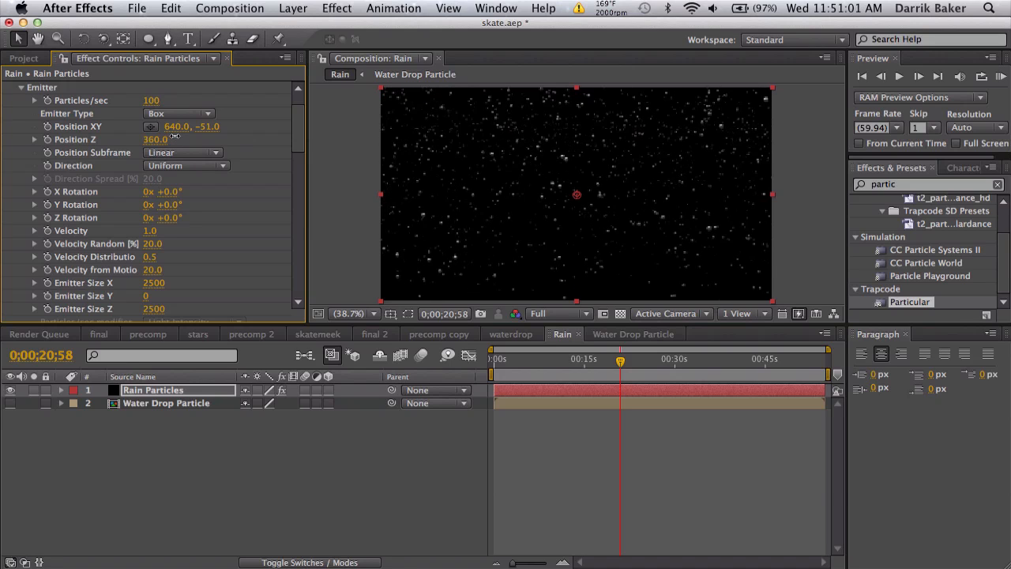
{"action": "left_click", "coordinate": [606, 425]}
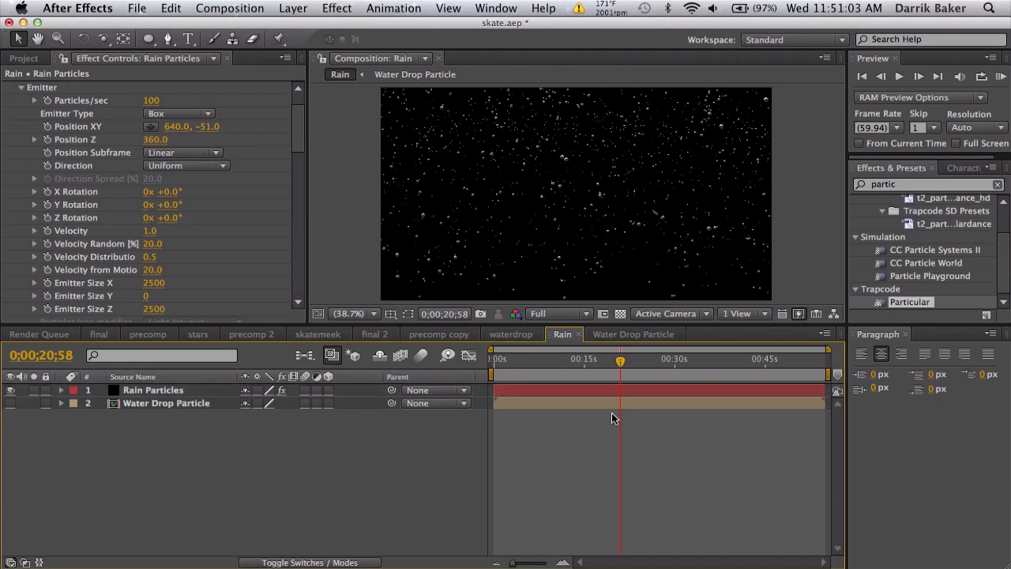
{"action": "left_click_drag", "start_coordinate": [618, 360], "coordinate": [647, 352]}
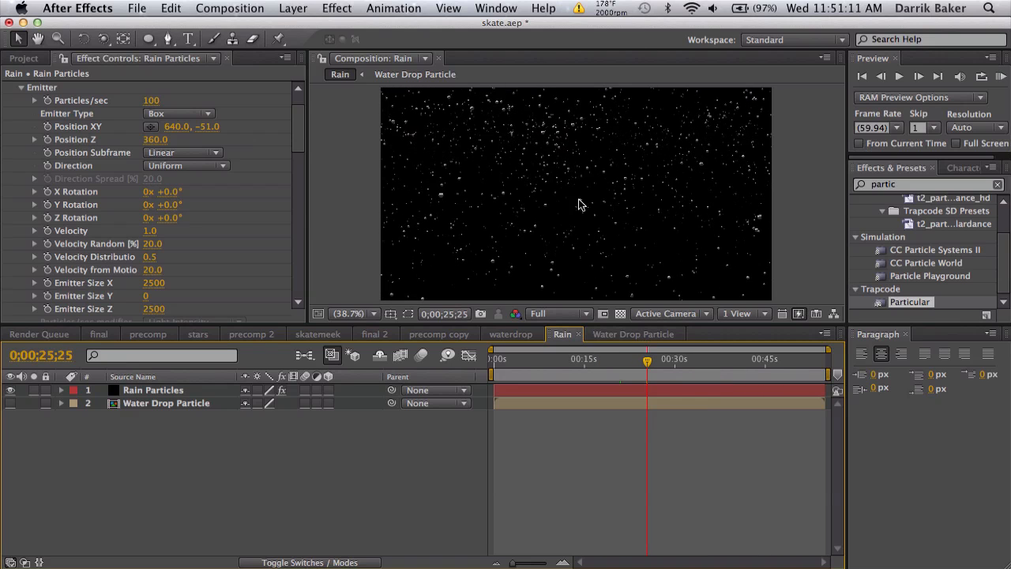
Create a new composition with the 720p 59.94 FPS preset.
{"action": "left_click", "coordinate": [257, 8]}
{"action": "left_click", "coordinate": [256, 24]}
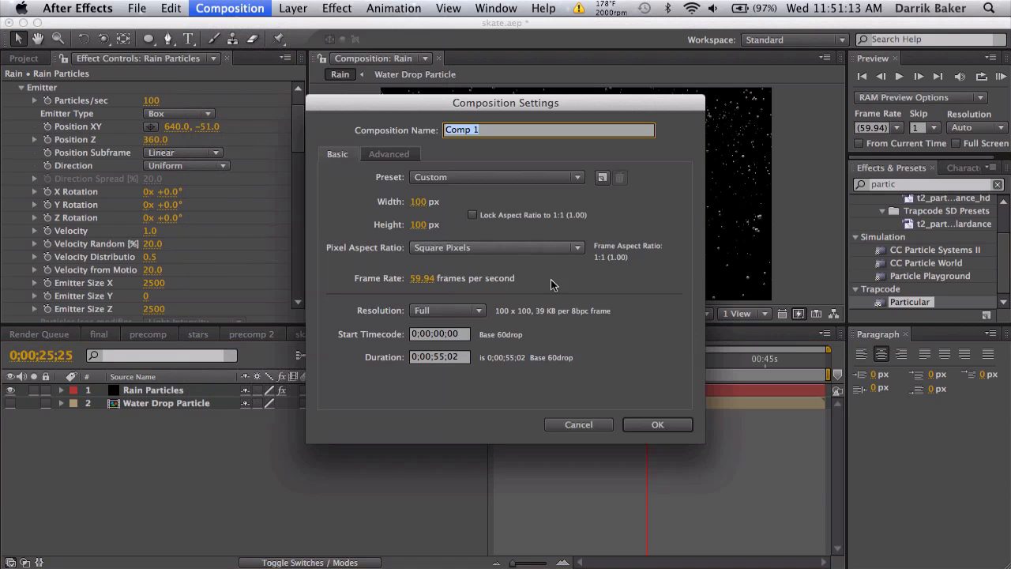
{"action": "left_click", "coordinate": [528, 175]}
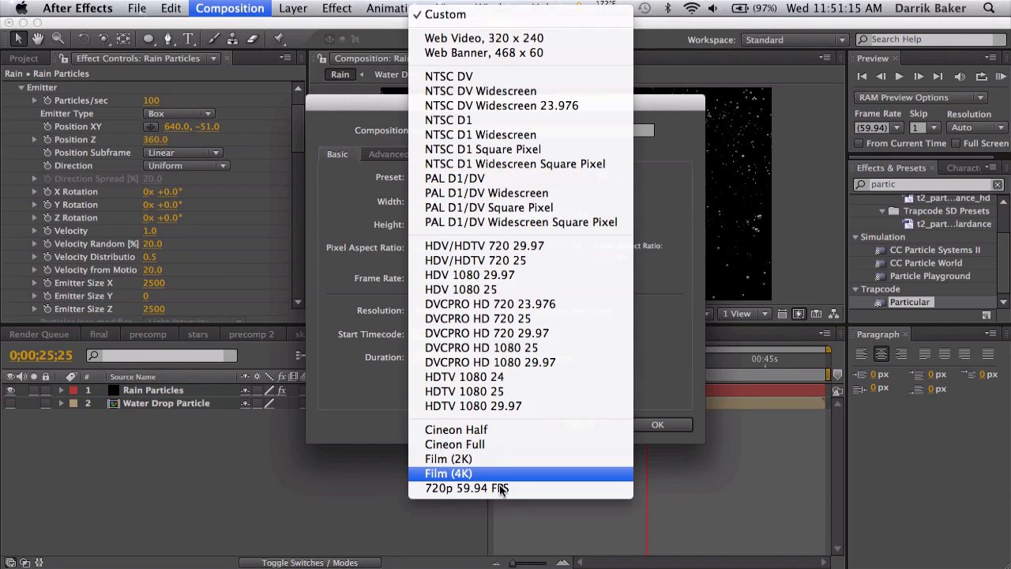
{"action": "left_click", "coordinate": [502, 496]}
{"action": "left_click", "coordinate": [656, 423]}
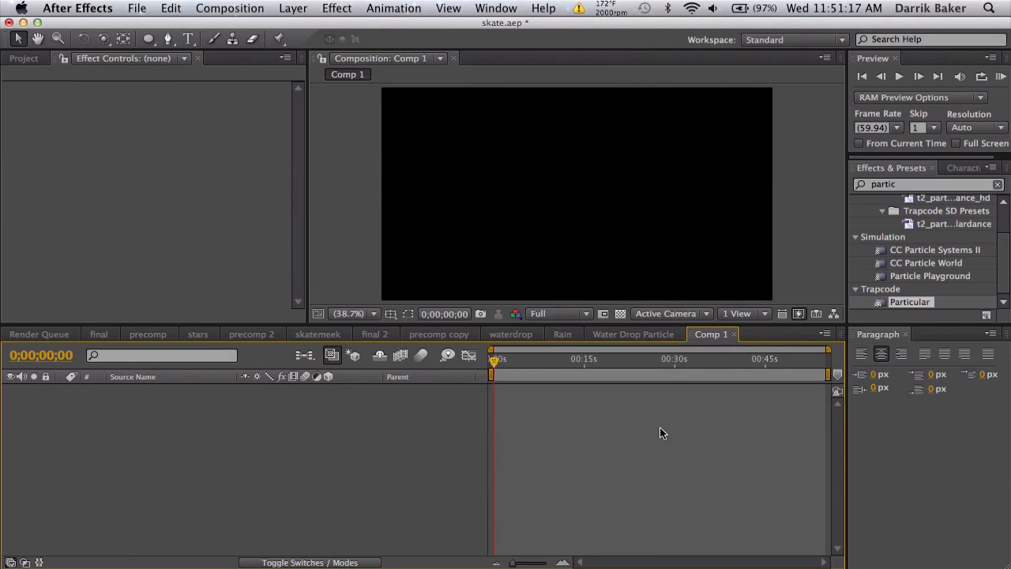
Add the Front Blunt.mp4 footage to the new composition and browse the project items down to the compositions.
{"action": "left_click", "coordinate": [24, 58]}
{"action": "left_click_drag", "start_coordinate": [75, 254], "coordinate": [148, 465]}
{"action": "scroll", "coordinate": [130, 282], "scroll_direction": "down", "scroll_amount": 2}
{"action": "scroll", "coordinate": [130, 281], "scroll_direction": "down", "scroll_amount": 2}
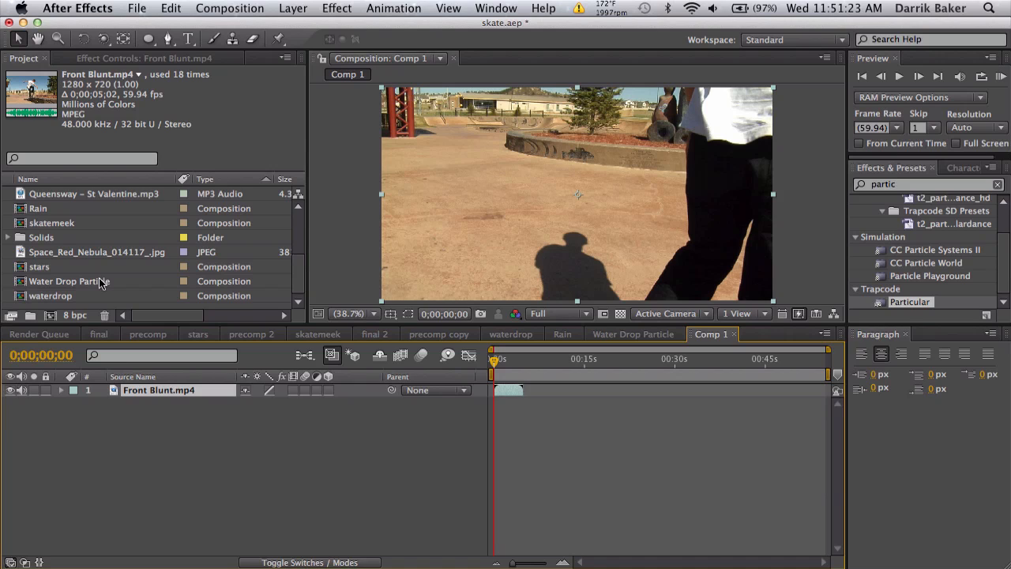
Add the Rain composition as a layer above Front Blunt.mp4.
{"action": "left_click_drag", "start_coordinate": [44, 210], "coordinate": [150, 388]}
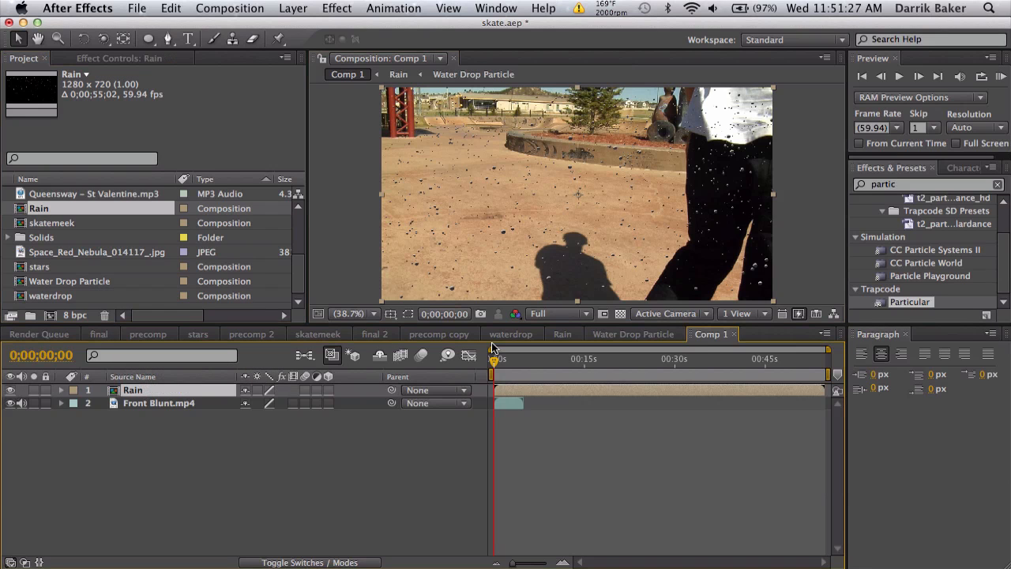
{"action": "key", "text": "equal"}
{"action": "key", "text": "equal"}
{"action": "key", "text": "equal"}
{"action": "key", "text": "equal"}
Apply the Twixtor effect to the Front Blunt.mp4 layer with an input frame rate of 59.94.
{"action": "left_click", "coordinate": [940, 184]}
{"action": "type", "text": "twix"}
{"action": "left_click_drag", "start_coordinate": [914, 212], "coordinate": [706, 403]}
{"action": "left_click", "coordinate": [147, 190]}
{"action": "type", "text": "59.94"}
{"action": "key", "text": "Return"}
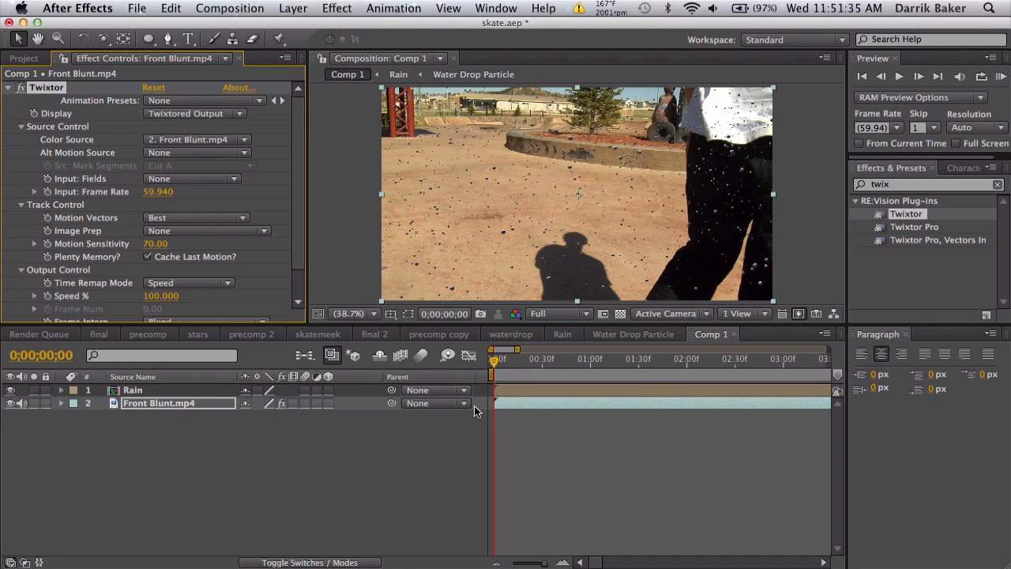
Keyframe Twixtor's Speed % at 0;00;02;15, set it to 3 one frame on, and scrub to about 4 seconds to check the slow motion.
{"action": "left_click", "coordinate": [603, 365]}
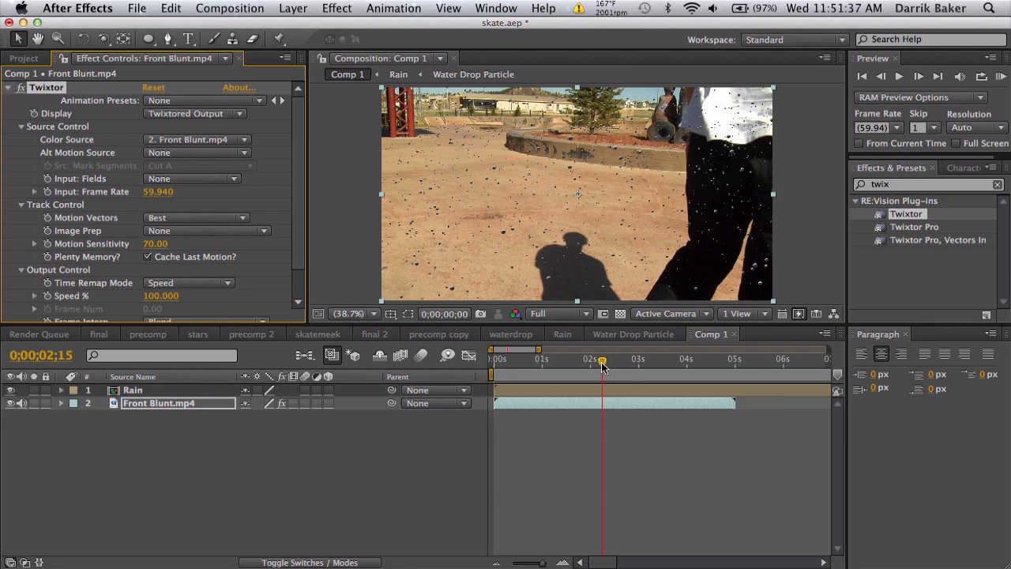
{"action": "left_click", "coordinate": [47, 296]}
{"action": "left_click", "coordinate": [918, 76]}
{"action": "left_click", "coordinate": [160, 296]}
{"action": "type", "text": "3"}
{"action": "key", "text": "Return"}
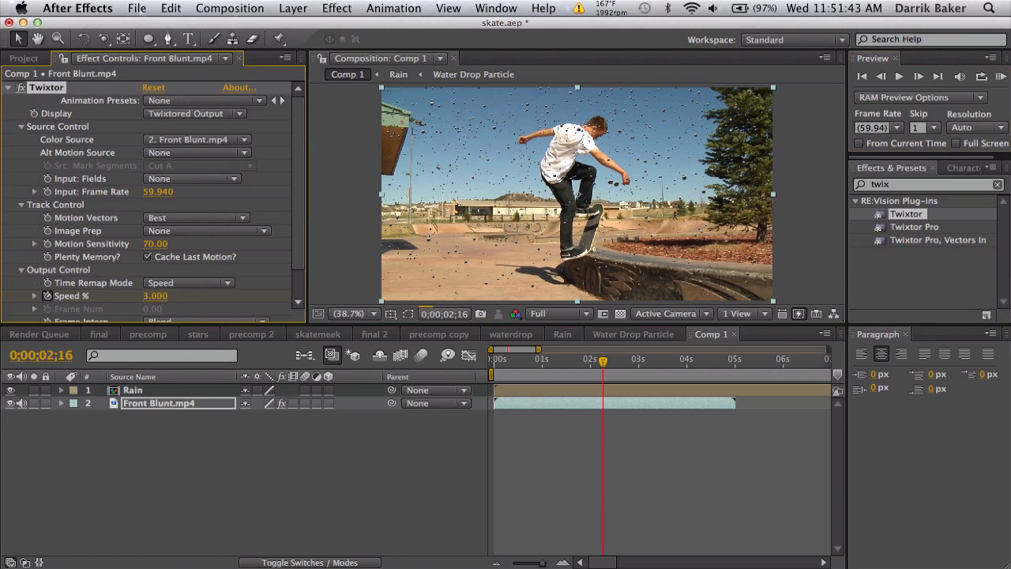
{"action": "left_click_drag", "start_coordinate": [604, 361], "coordinate": [692, 360]}
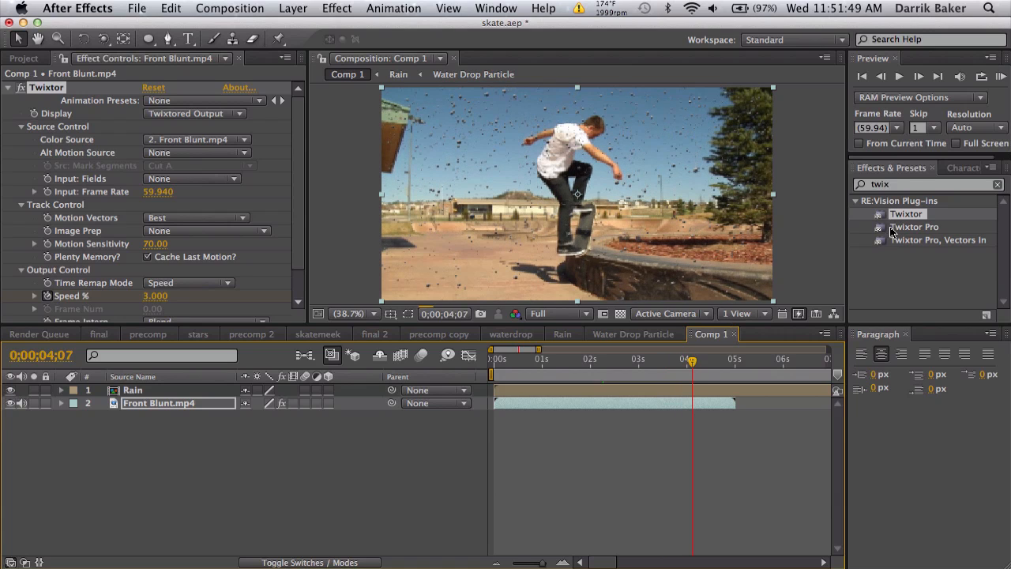
Apply the Curves effect to the Rain layer and raise the RGB curve at two points to brighten the drops.
{"action": "left_click", "coordinate": [914, 181]}
{"action": "type", "text": "curves"}
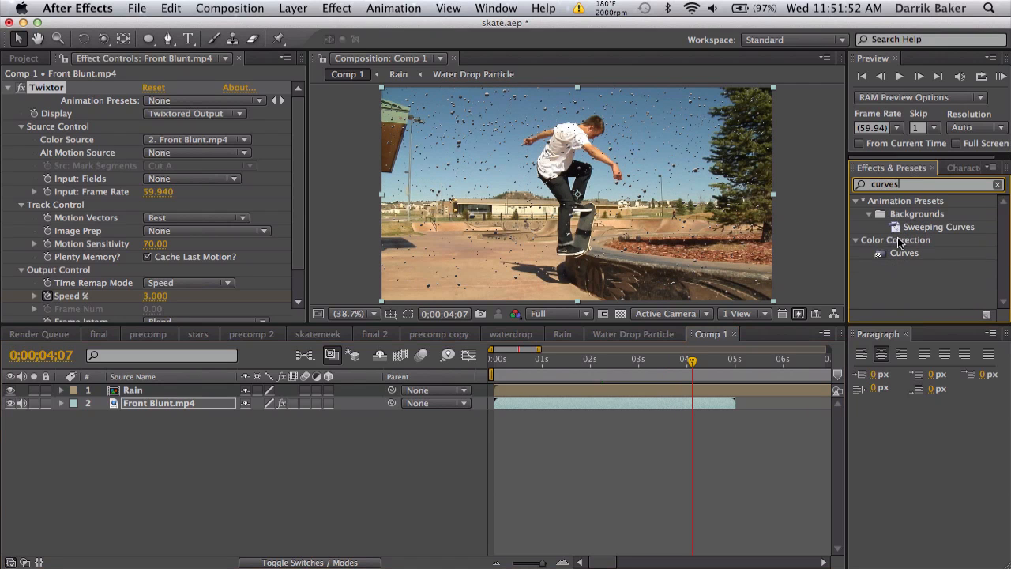
{"action": "left_click_drag", "start_coordinate": [903, 253], "coordinate": [677, 390]}
{"action": "left_click_drag", "start_coordinate": [143, 169], "coordinate": [133, 161]}
{"action": "left_click_drag", "start_coordinate": [102, 198], "coordinate": [123, 160]}
Compare the rain's look with the 7D 2000 fps reference video in Chrome, playing part of it, and return to After Effects.
{"action": "key", "text": "ctrl+Left"}
{"action": "key", "text": "ctrl+Left"}
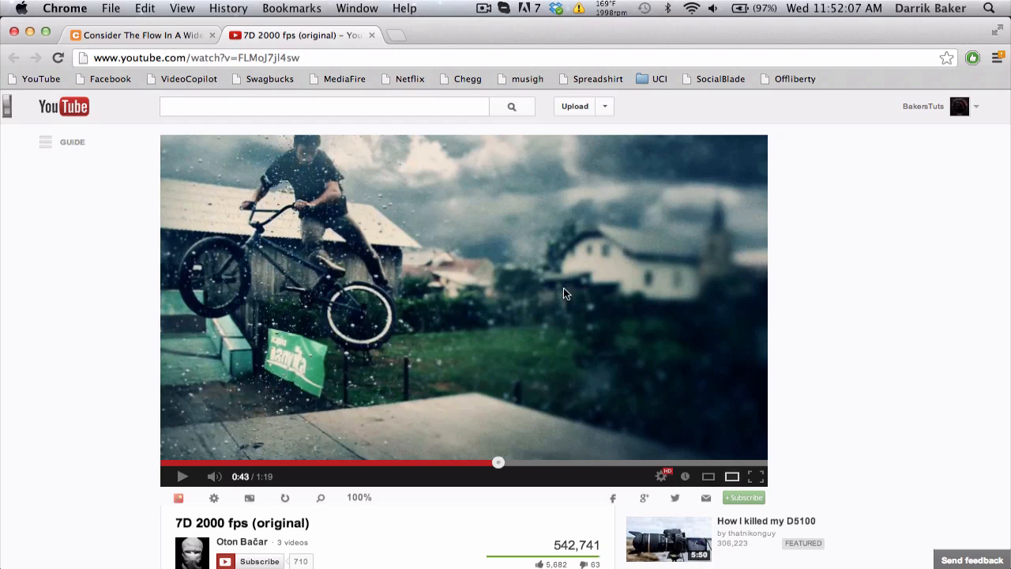
{"action": "key", "text": "ctrl+Right"}
{"action": "key", "text": "ctrl+Right"}
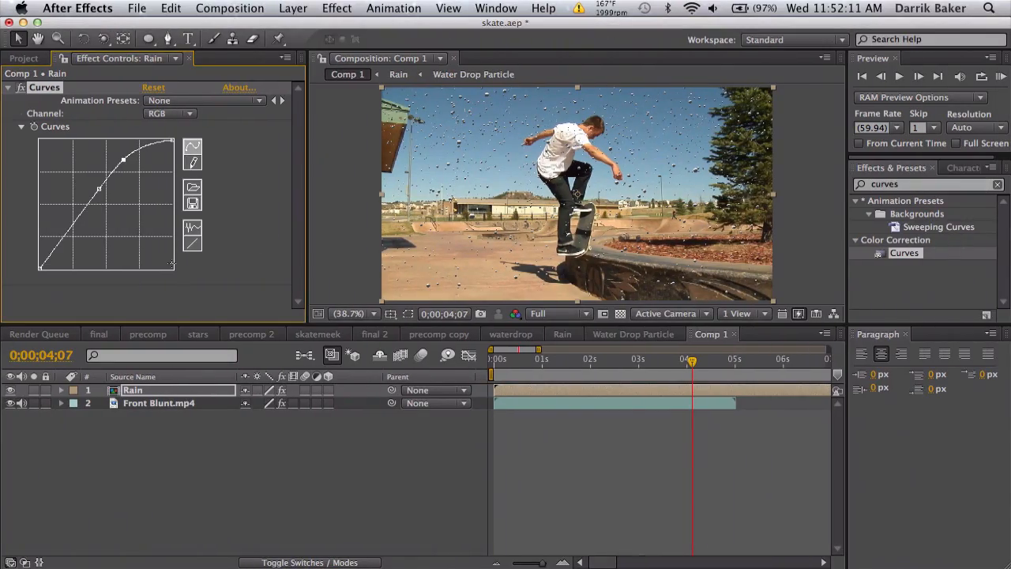
{"action": "key", "text": "ctrl+Left"}
{"action": "key", "text": "ctrl+Left"}
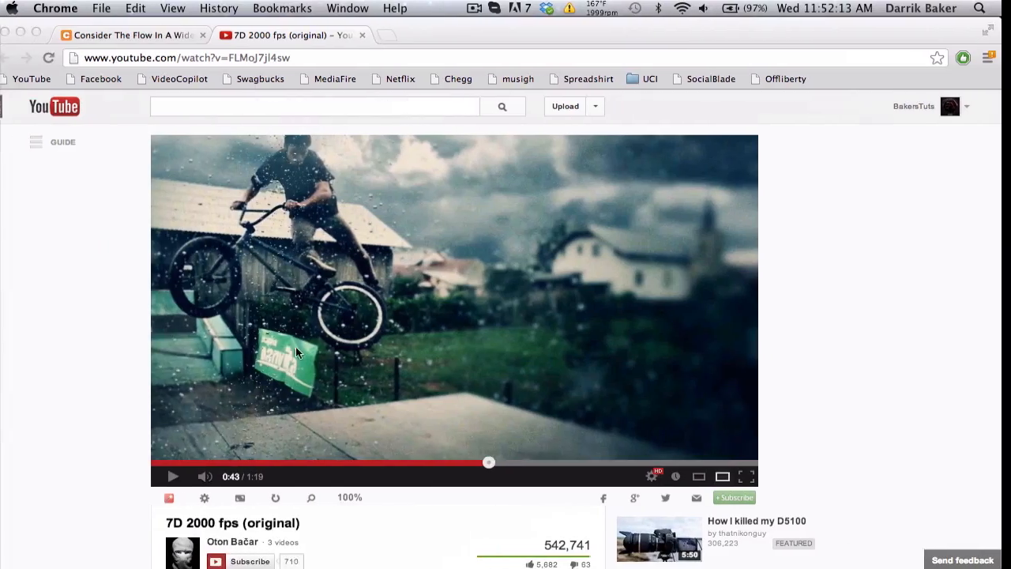
{"action": "left_click", "coordinate": [330, 351]}
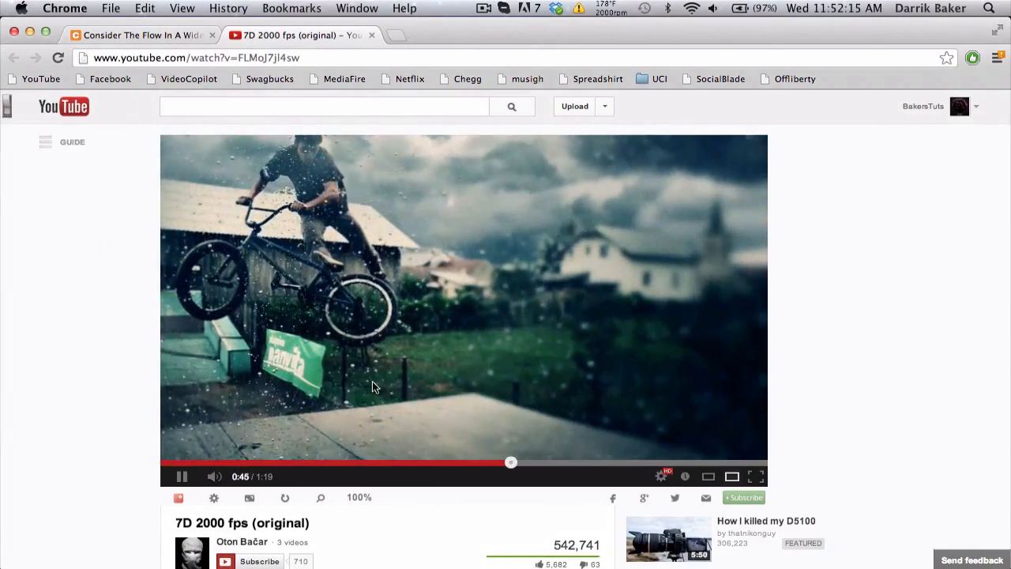
{"action": "key", "text": "ctrl+Right"}
{"action": "key", "text": "ctrl+Right"}
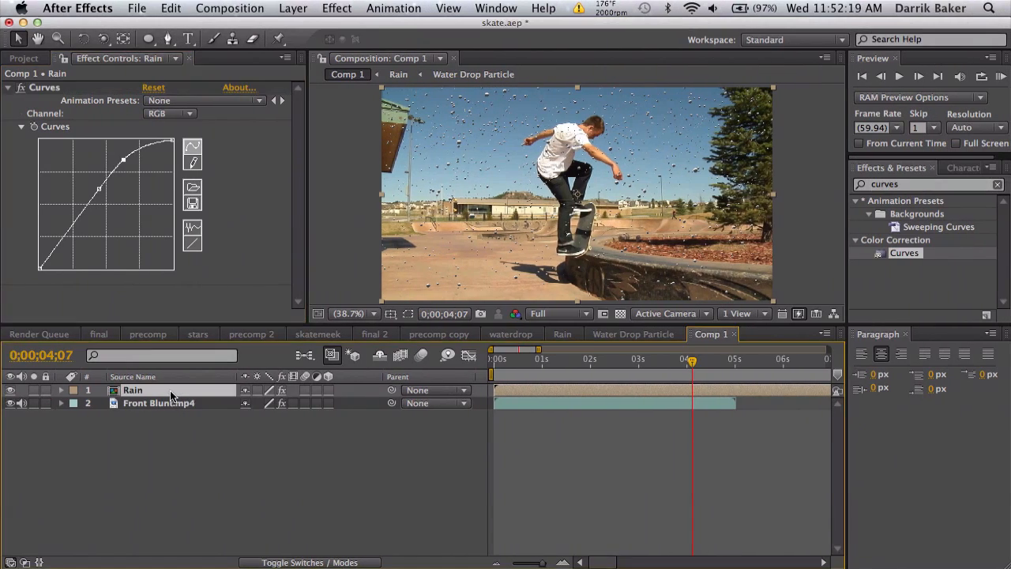
Duplicate the Rain layer and scale the copy up to 931%.
{"action": "key", "text": "super+d"}
{"action": "key", "text": "s"}
{"action": "left_click_drag", "start_coordinate": [297, 402], "coordinate": [849, 291]}
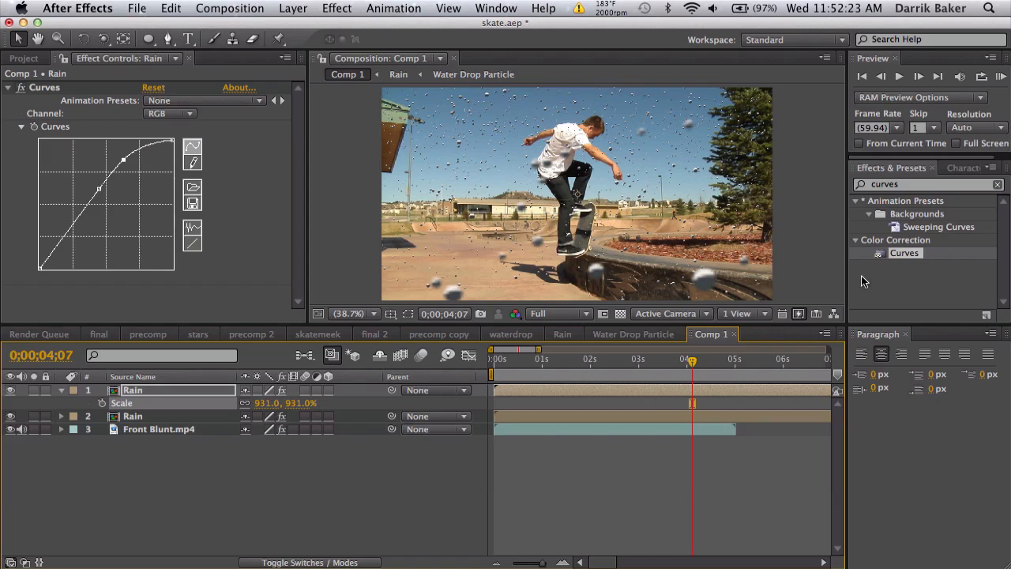
Find the Fast Blur effect and apply it to the enlarged Rain layer.
{"action": "left_click", "coordinate": [928, 184]}
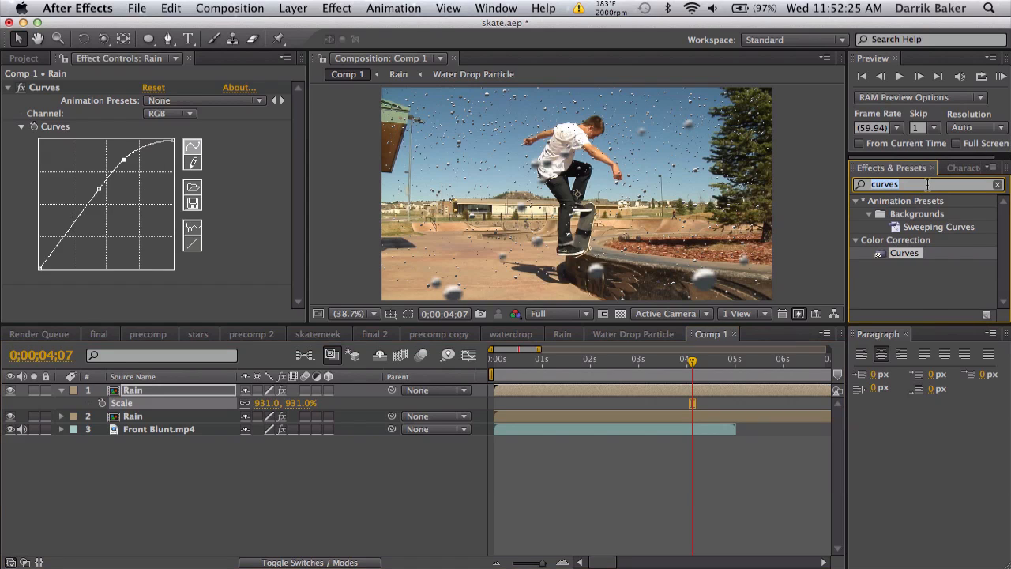
{"action": "type", "text": "blur"}
{"action": "scroll", "coordinate": [916, 261], "scroll_direction": "down", "scroll_amount": 8}
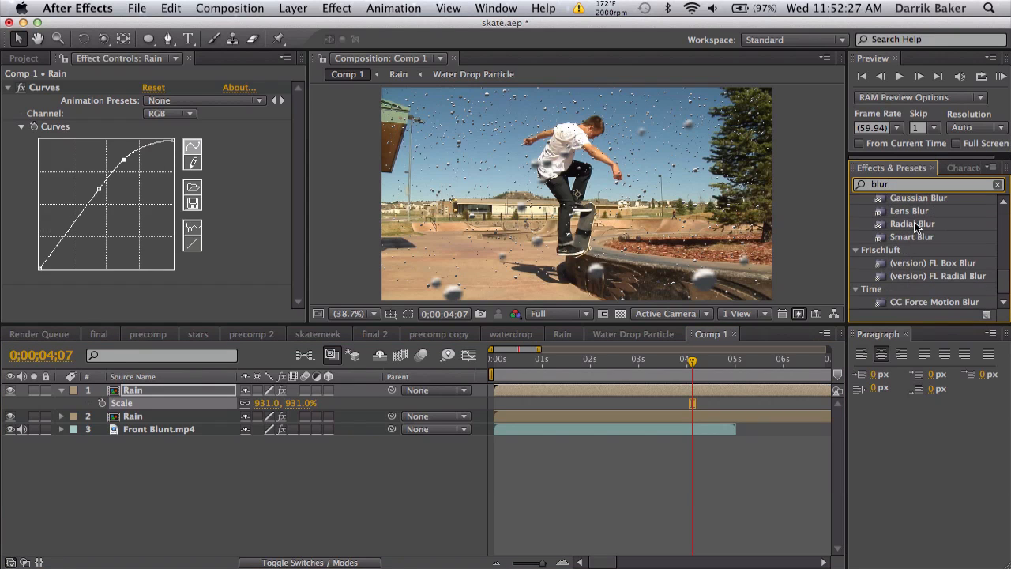
{"action": "scroll", "coordinate": [914, 233], "scroll_direction": "up", "scroll_amount": 3}
{"action": "double_click", "coordinate": [908, 266]}
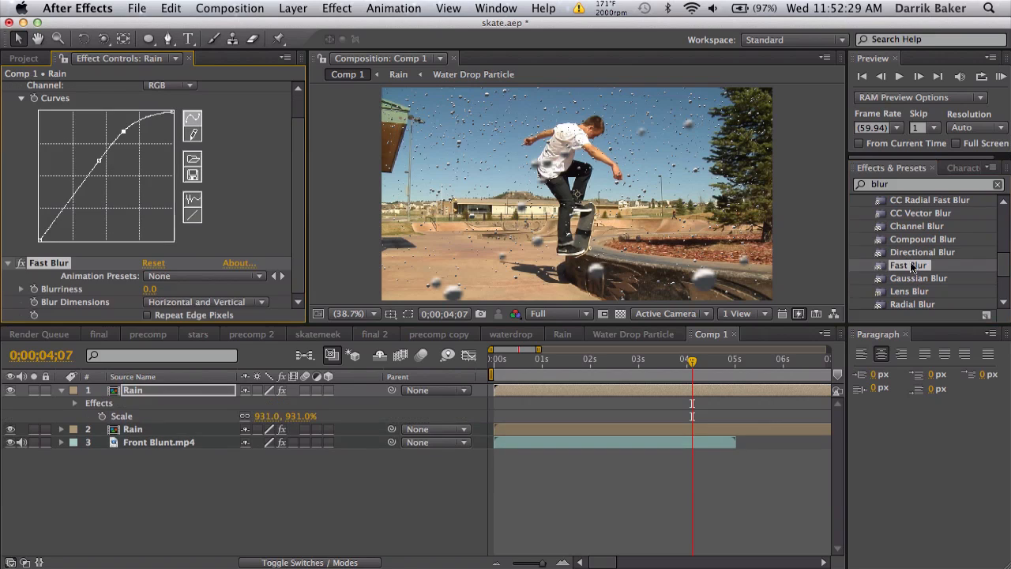
Set the Fast Blur's Blurriness to 5 and scrub between about 2 and 4 seconds to check the foreground drops.
{"action": "left_click_drag", "start_coordinate": [159, 290], "coordinate": [156, 290]}
{"action": "left_click", "coordinate": [151, 290]}
{"action": "type", "text": "5"}
{"action": "key", "text": "Return"}
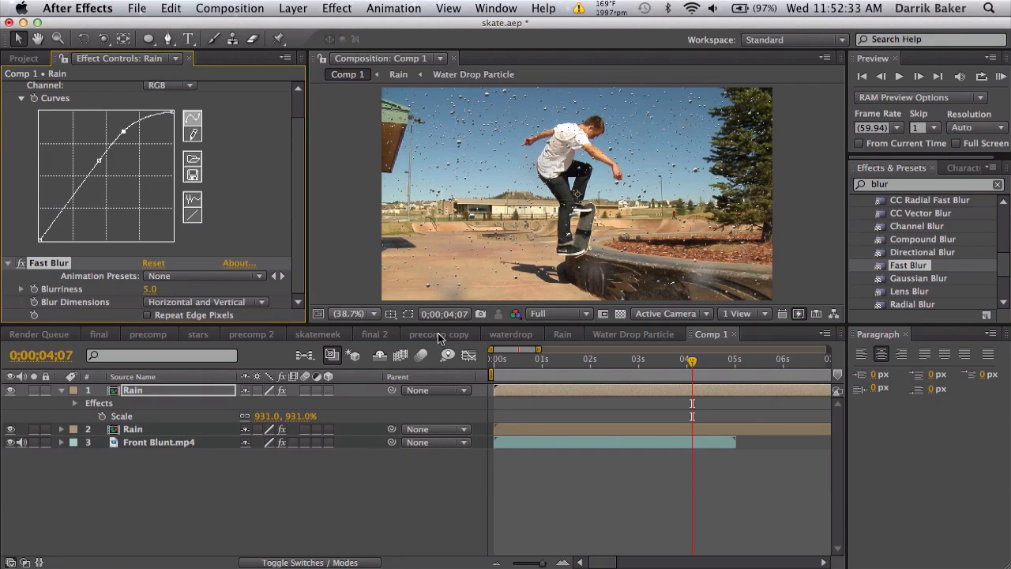
{"action": "left_click_drag", "start_coordinate": [570, 362], "coordinate": [612, 362]}
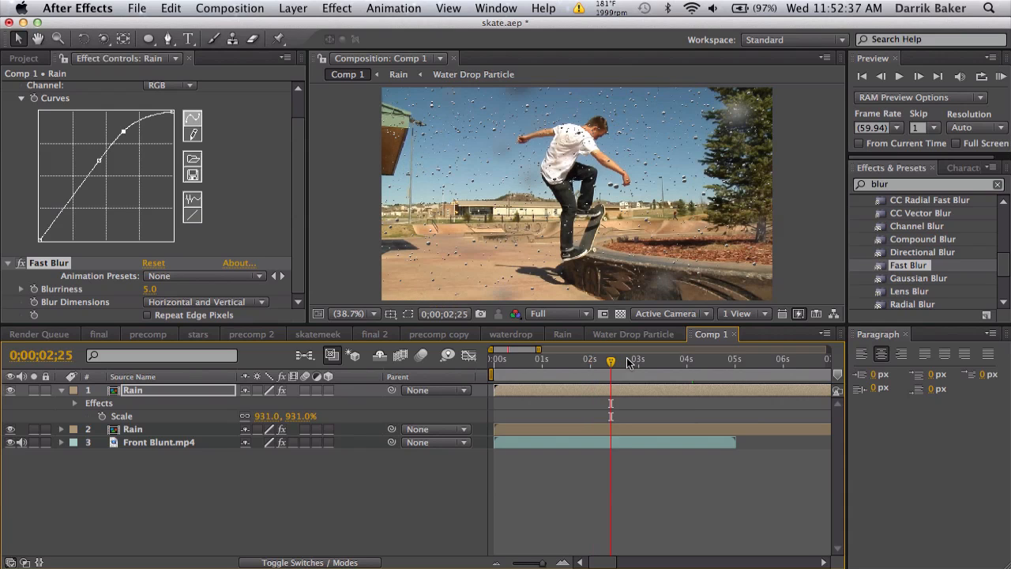
{"action": "left_click", "coordinate": [632, 360]}
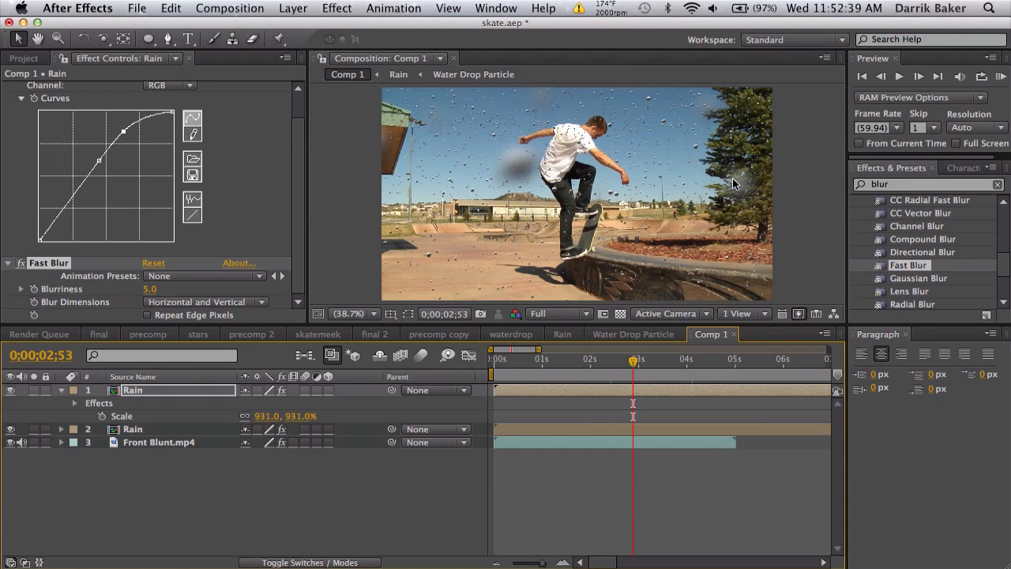
{"action": "left_click", "coordinate": [666, 361]}
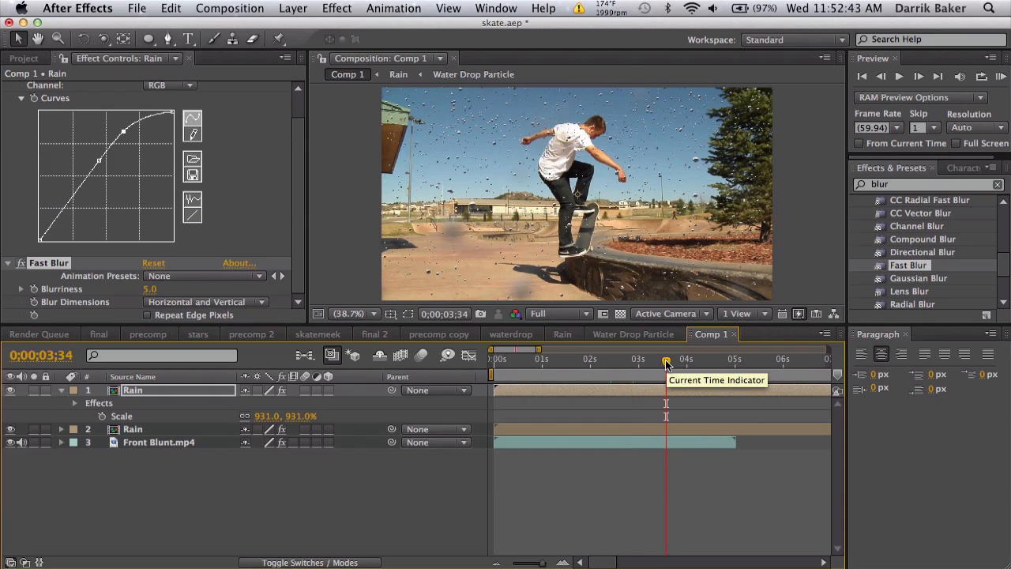
{"action": "left_click", "coordinate": [687, 361]}
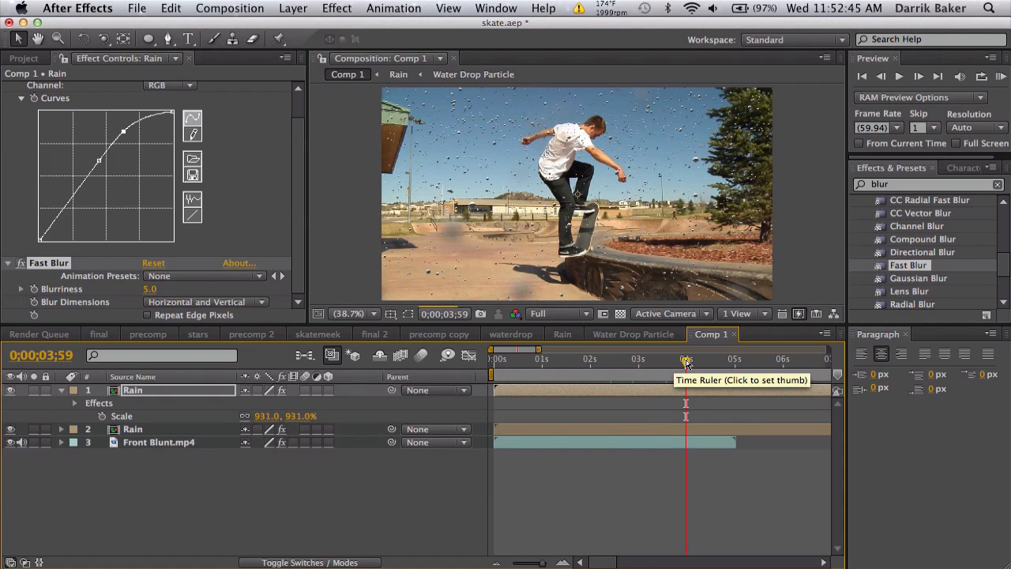
{"action": "left_click", "coordinate": [707, 361]}
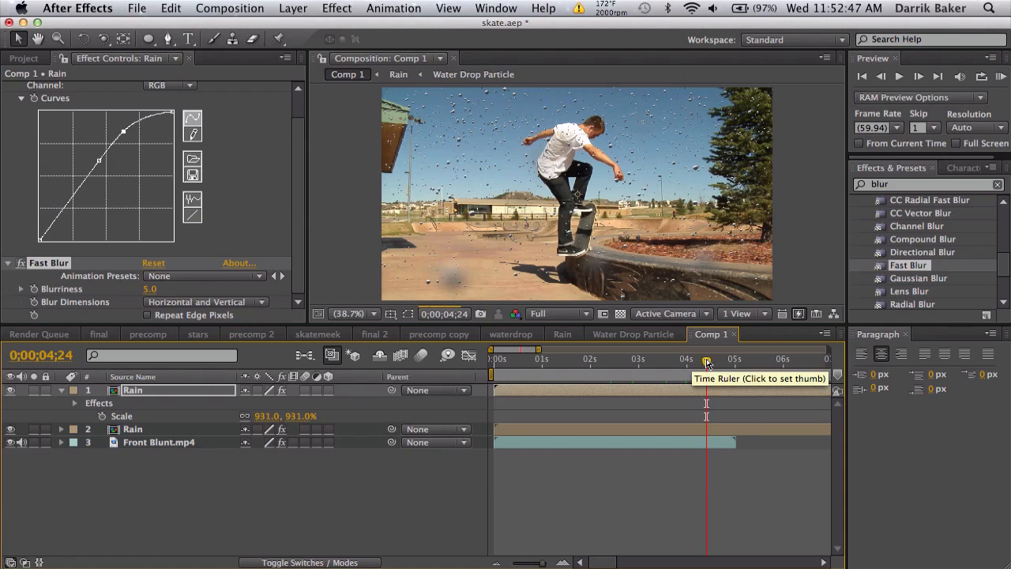
Copy the Front Blunt.mp4 layer into the Rain composition and place it beneath the other layers.
{"action": "left_click", "coordinate": [182, 441]}
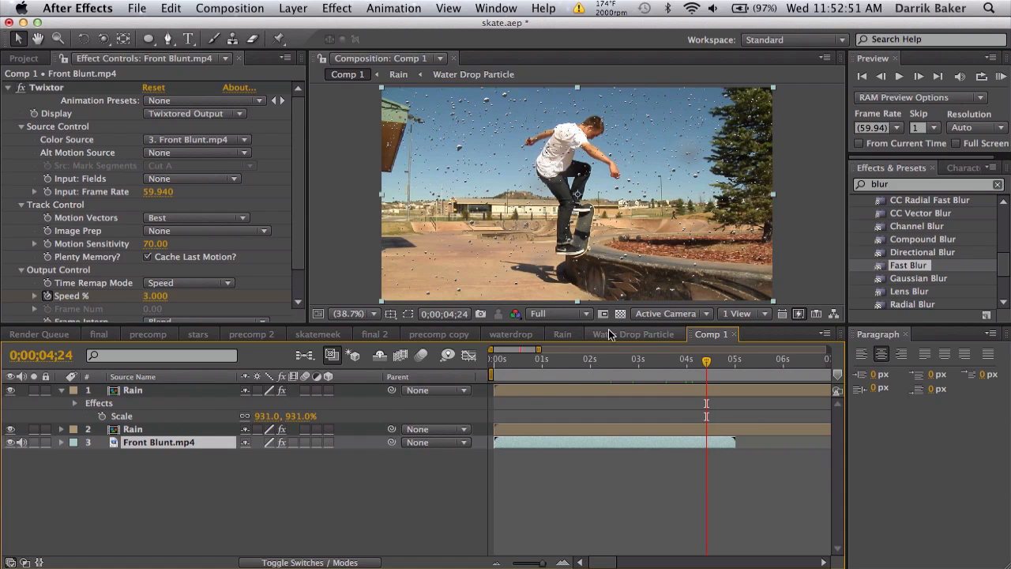
{"action": "left_click", "coordinate": [563, 334]}
{"action": "key", "text": "super+v"}
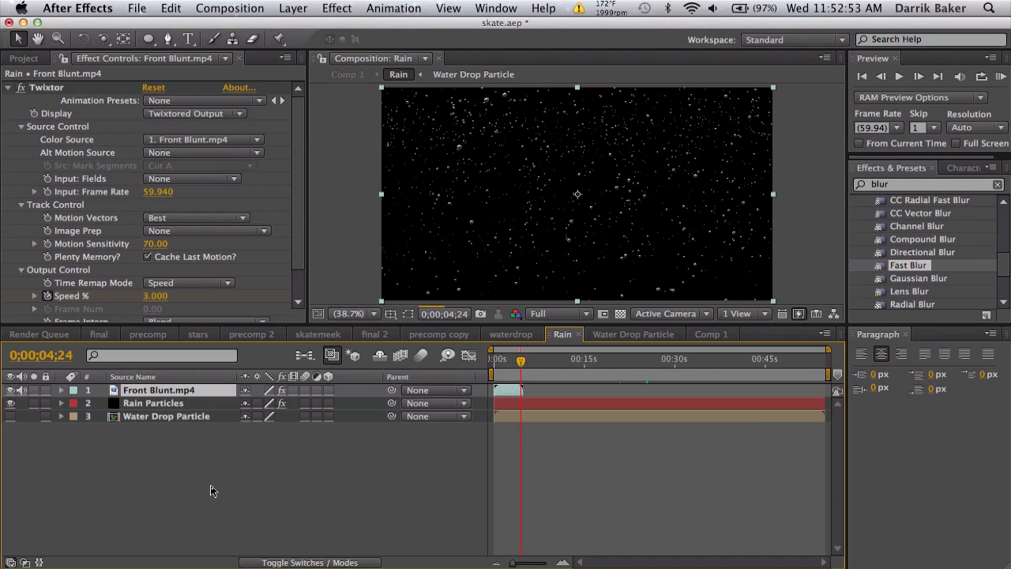
{"action": "left_click", "coordinate": [165, 405]}
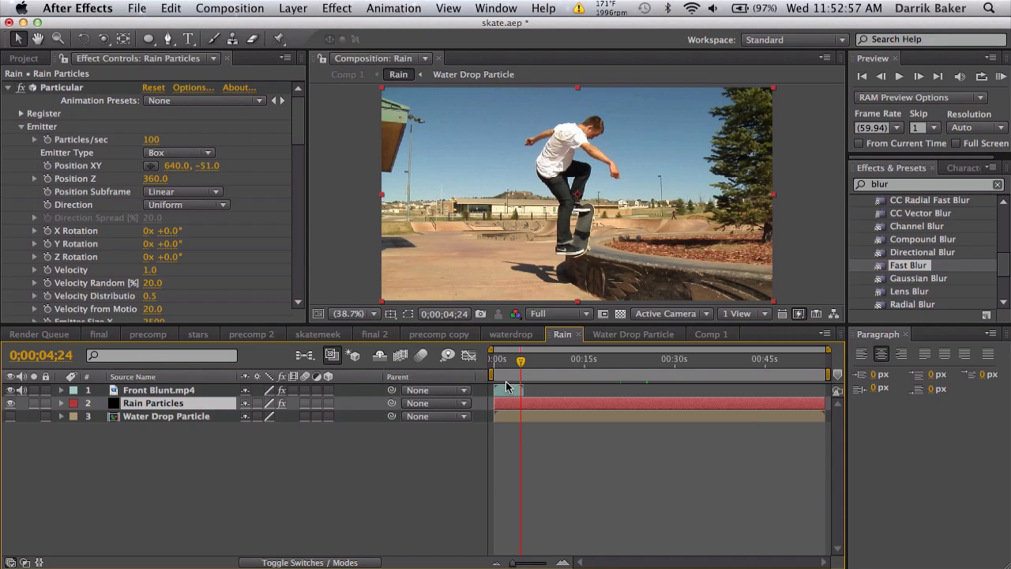
{"action": "key", "text": "equal"}
{"action": "key", "text": "equal"}
{"action": "scroll", "coordinate": [509, 382], "scroll_direction": "left", "scroll_amount": 3}
{"action": "left_click", "coordinate": [544, 372]}
{"action": "left_click", "coordinate": [564, 390]}
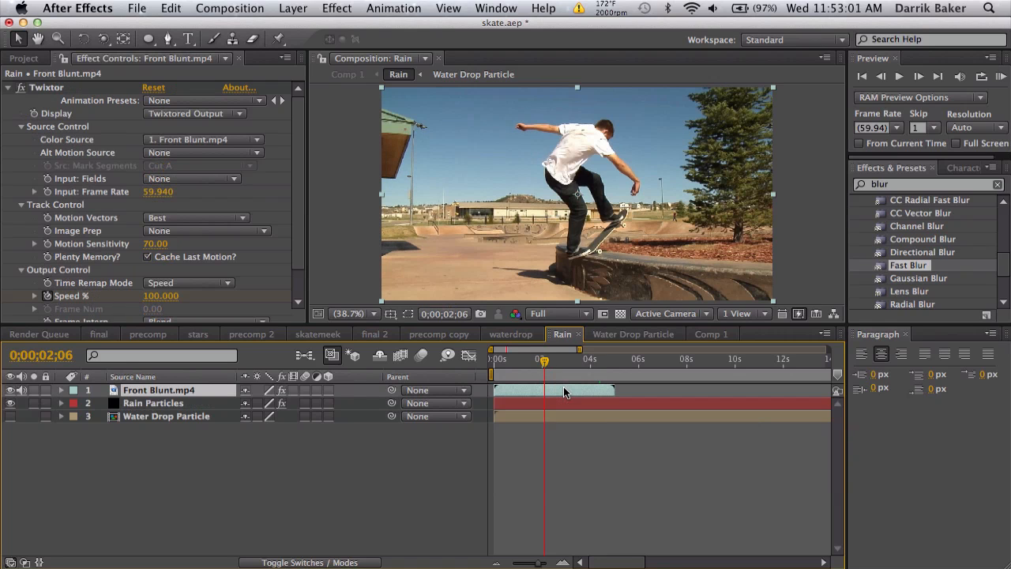
{"action": "left_click_drag", "start_coordinate": [187, 388], "coordinate": [186, 431]}
Add a new camera layer with the 24mm preset to the Rain composition.
{"action": "left_click", "coordinate": [293, 8]}
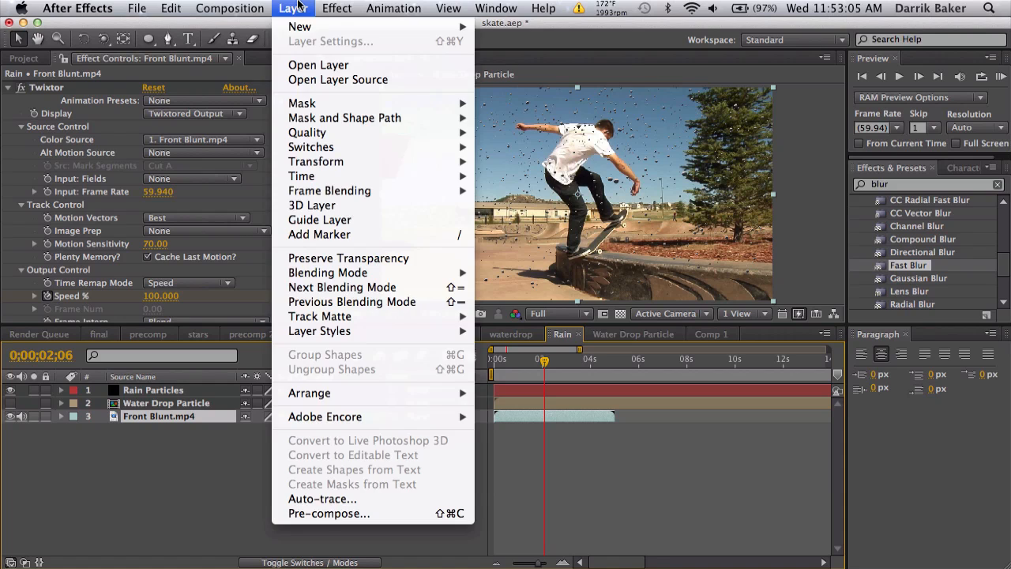
{"action": "mouse_move", "coordinate": [312, 29]}
{"action": "left_click", "coordinate": [559, 76]}
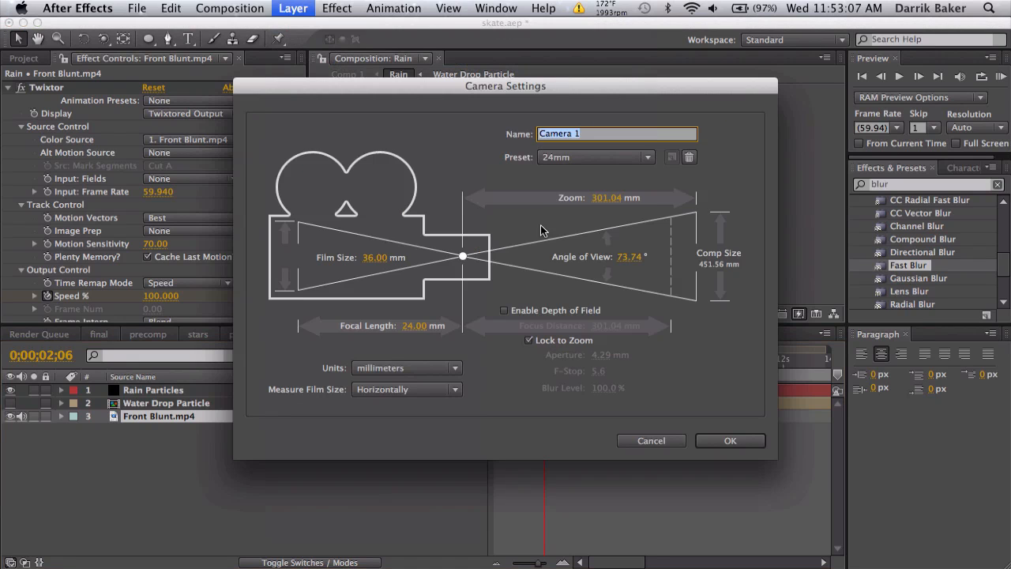
{"action": "left_click", "coordinate": [724, 440]}
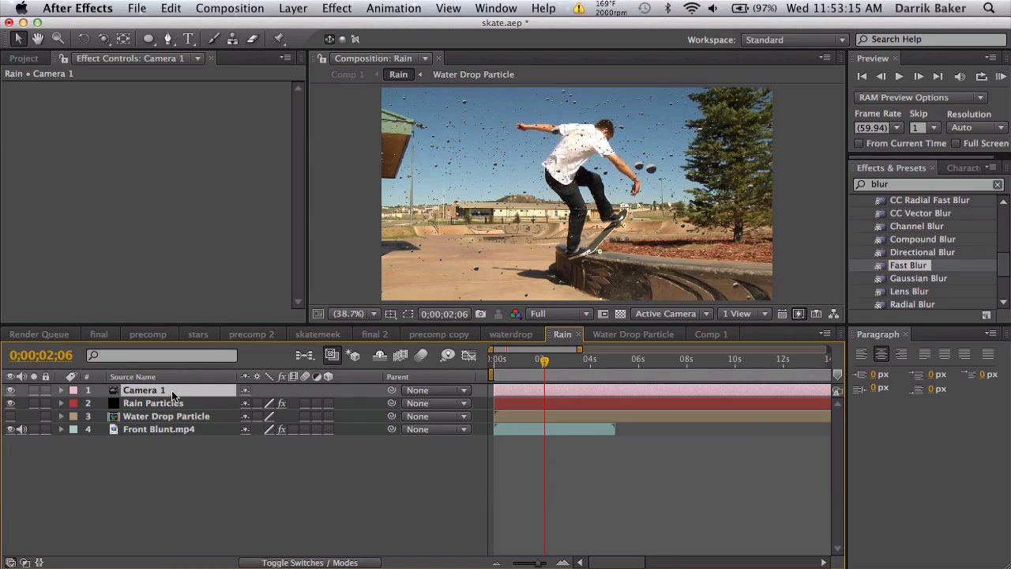
Hide the Front Blunt.mp4 layer and orbit Camera 1, scrubbing between about 2 and 5 seconds to check the rain from the new angle.
{"action": "left_click_drag", "start_coordinate": [103, 38], "coordinate": [136, 55]}
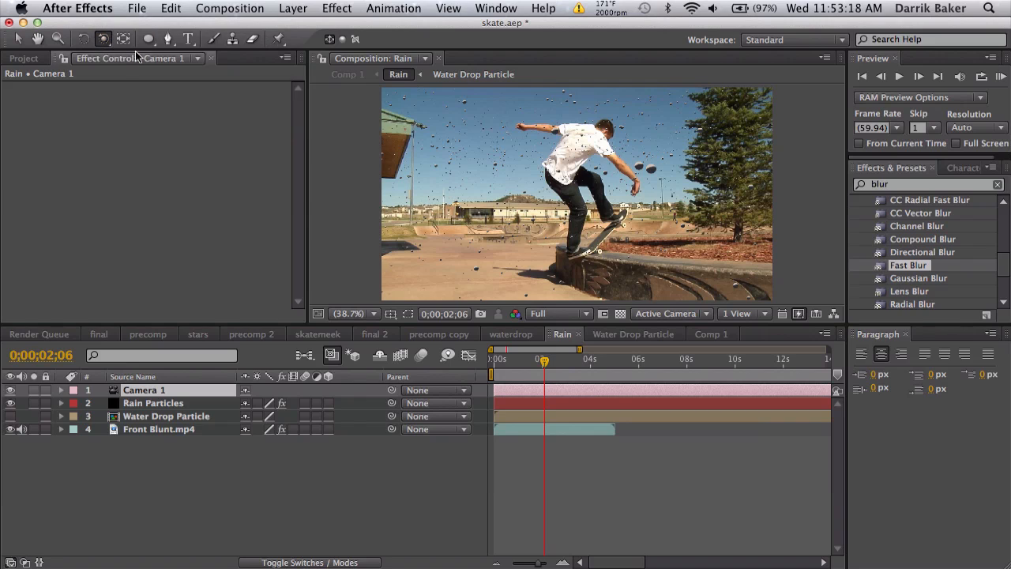
{"action": "left_click", "coordinate": [10, 429]}
{"action": "left_click_drag", "start_coordinate": [461, 241], "coordinate": [521, 234]}
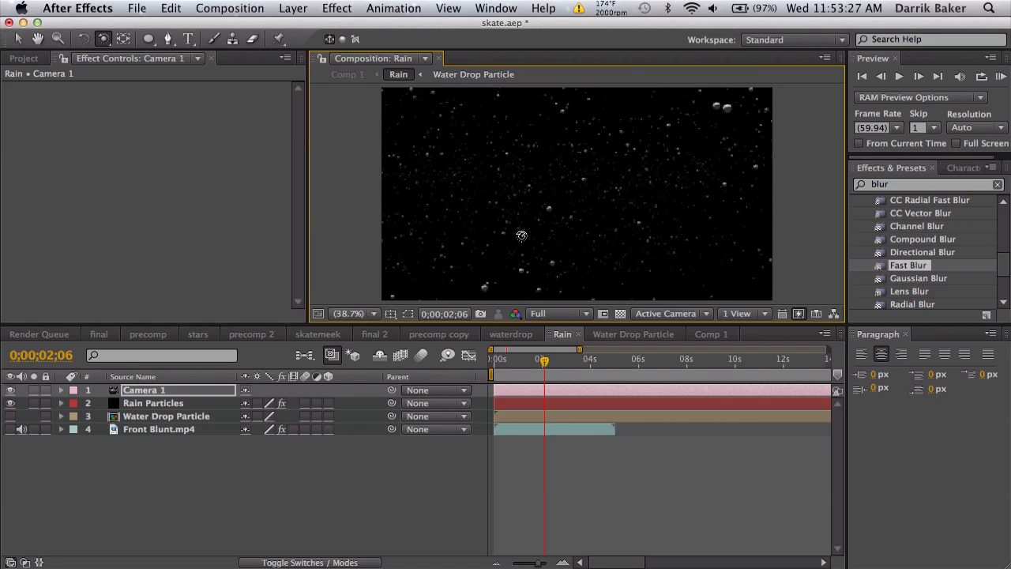
{"action": "left_click_drag", "start_coordinate": [544, 359], "coordinate": [609, 349]}
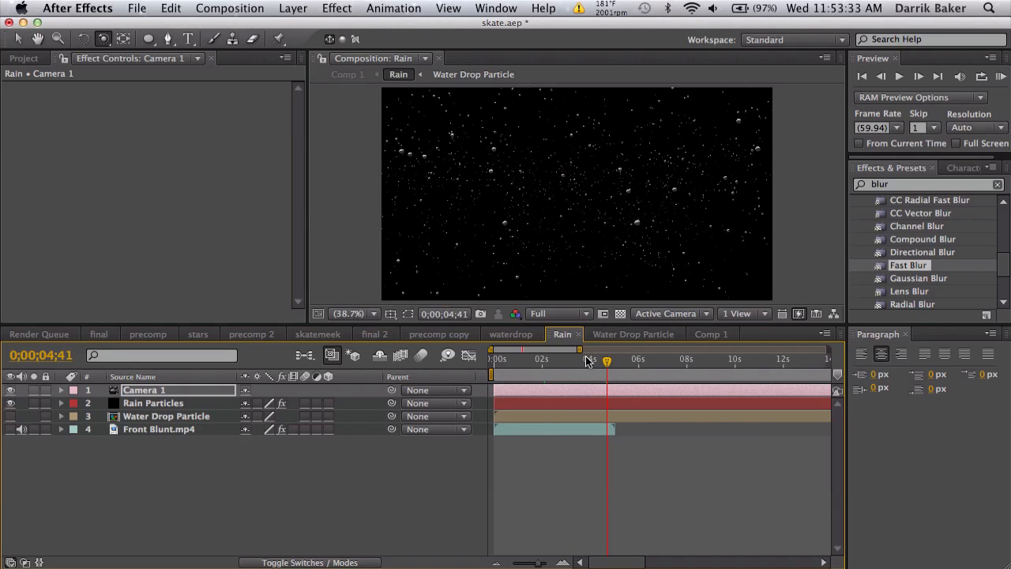
{"action": "left_click", "coordinate": [574, 359]}
Switch to Chrome and pause the 7D 2000 fps reference video at 0:39 to examine the rain's camera angle.
{"action": "key", "text": "ctrl+Left"}
{"action": "key", "text": "ctrl+Left"}
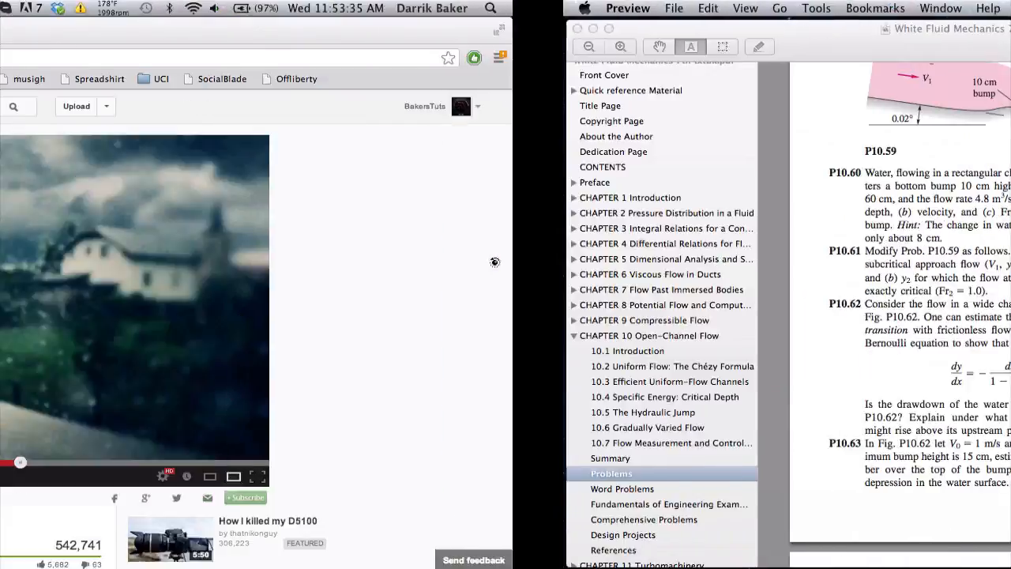
{"action": "left_click", "coordinate": [421, 303]}
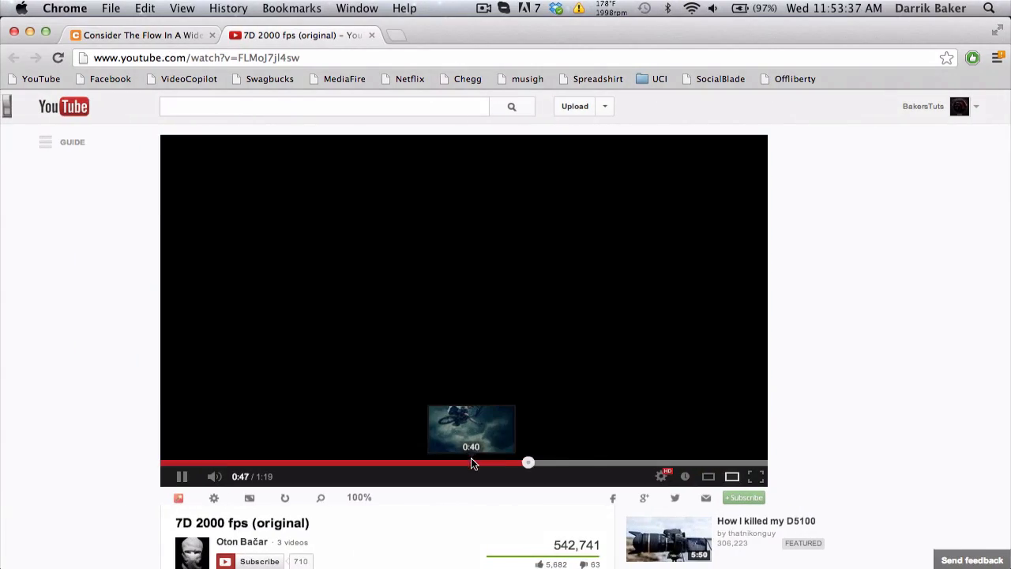
{"action": "left_click", "coordinate": [471, 462]}
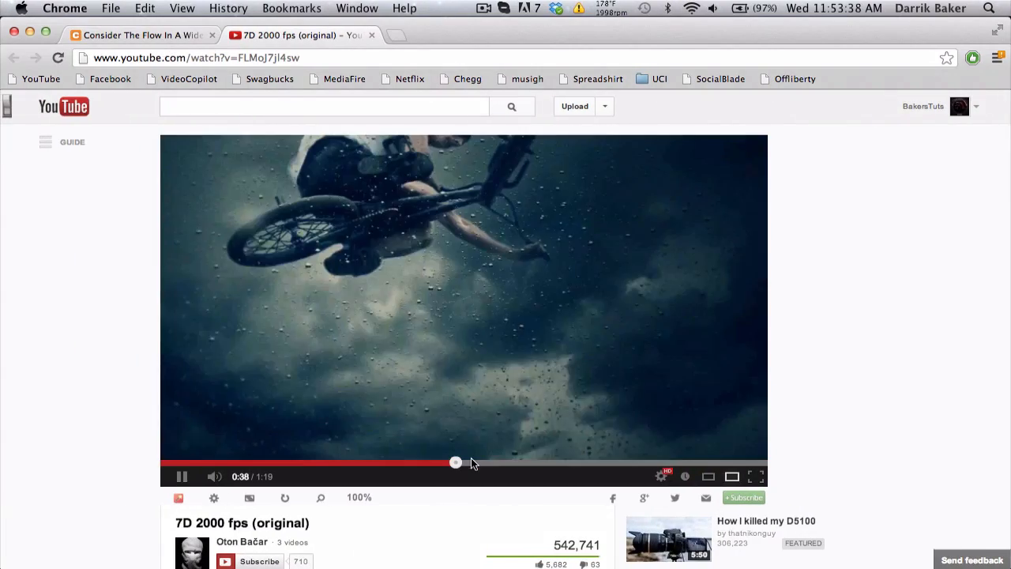
{"action": "left_click", "coordinate": [477, 315]}
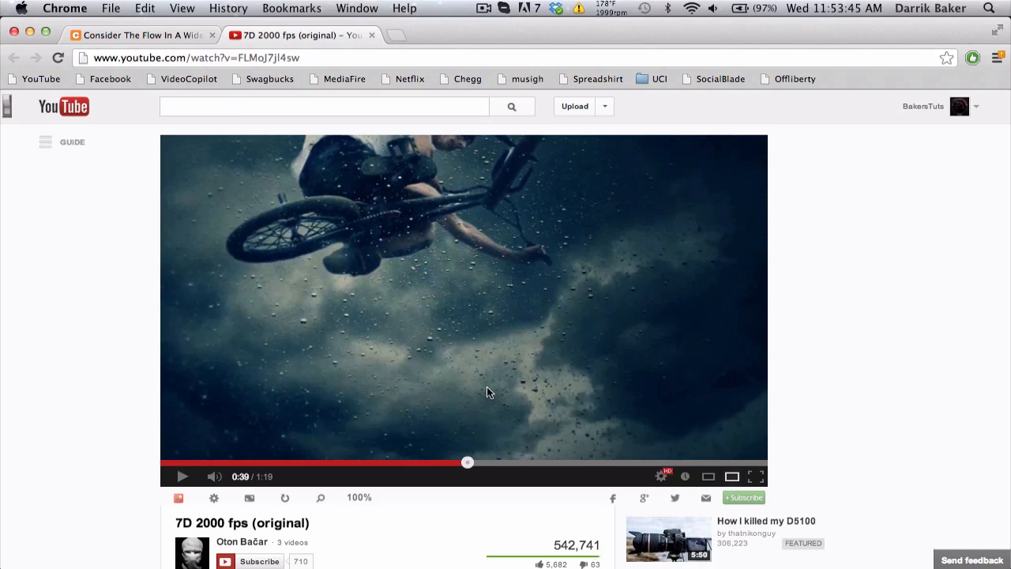
Switch back to After Effects, look through the Water Drop Particle and Comp 1 compositions, and scrub the Rain composition to 0;00;02;43.
{"action": "key", "text": "ctrl+Right"}
{"action": "key", "text": "ctrl+Right"}
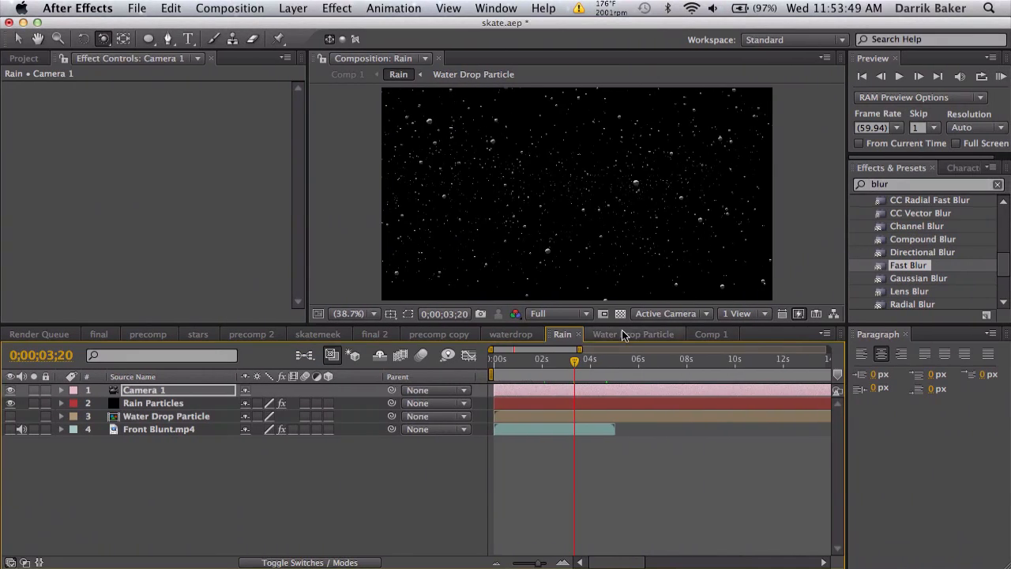
{"action": "left_click", "coordinate": [622, 332]}
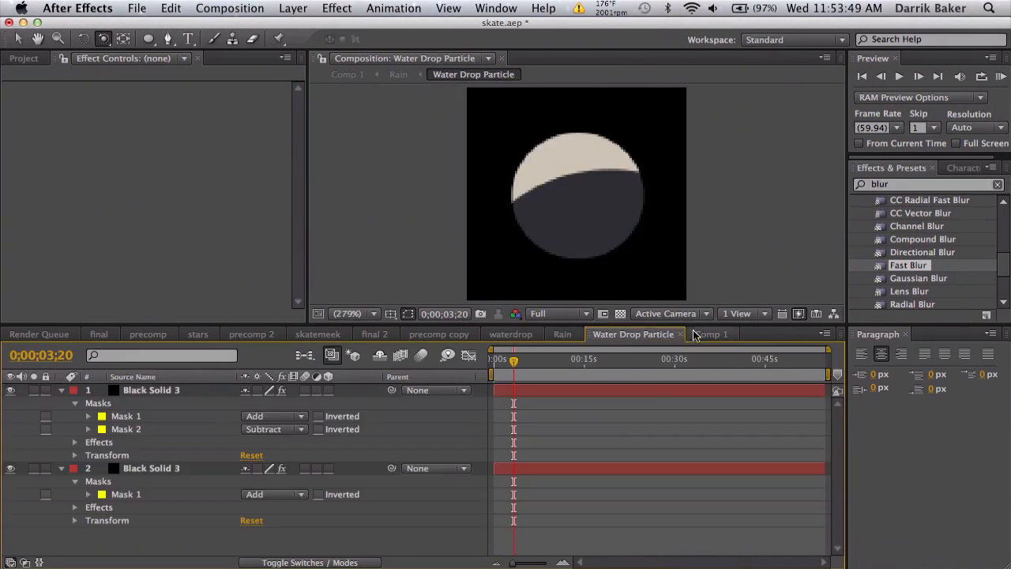
{"action": "left_click", "coordinate": [706, 335]}
{"action": "left_click", "coordinate": [561, 334]}
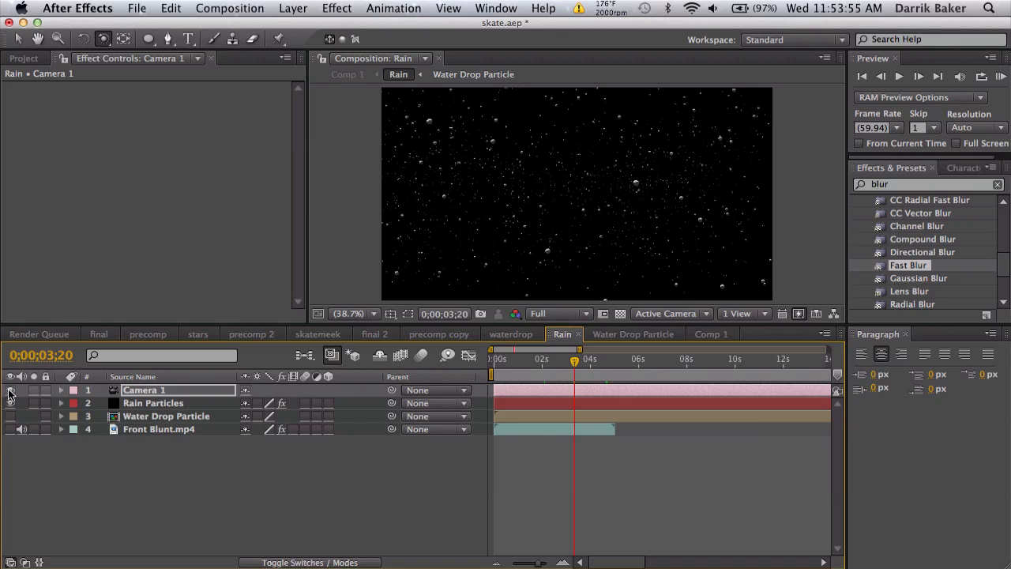
{"action": "left_click_drag", "start_coordinate": [575, 361], "coordinate": [560, 361]}
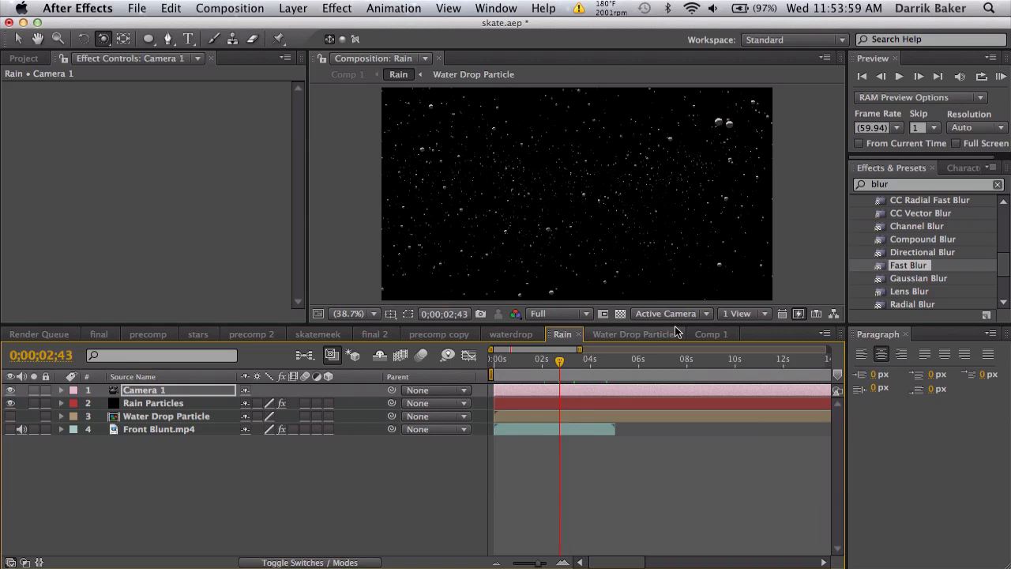
Compare the rain over the skateboarding footage in Comp 1 with its Rain and Water Drop Particle source compositions, ending on Comp 1.
{"action": "left_click", "coordinate": [710, 333]}
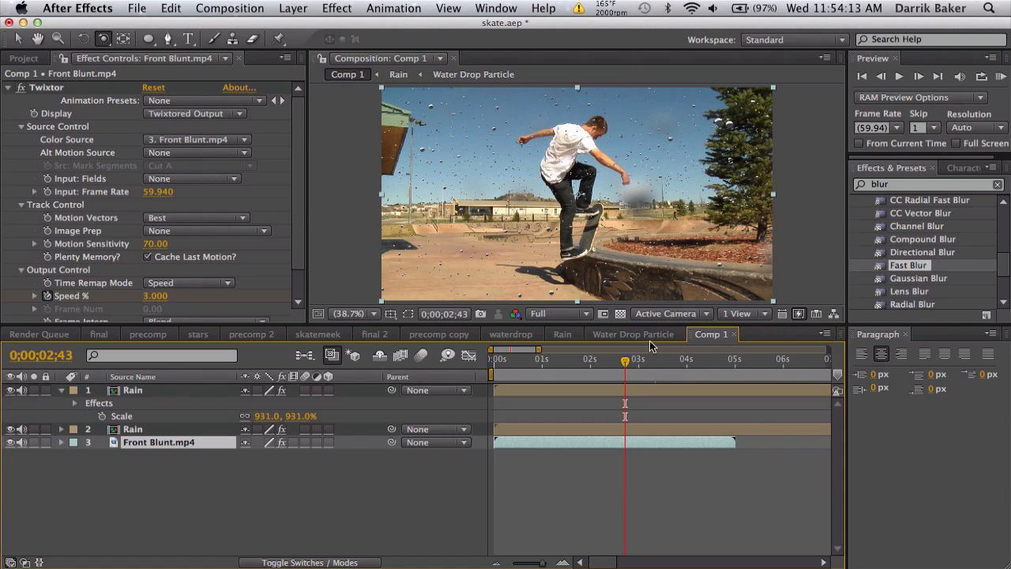
{"action": "left_click", "coordinate": [569, 334]}
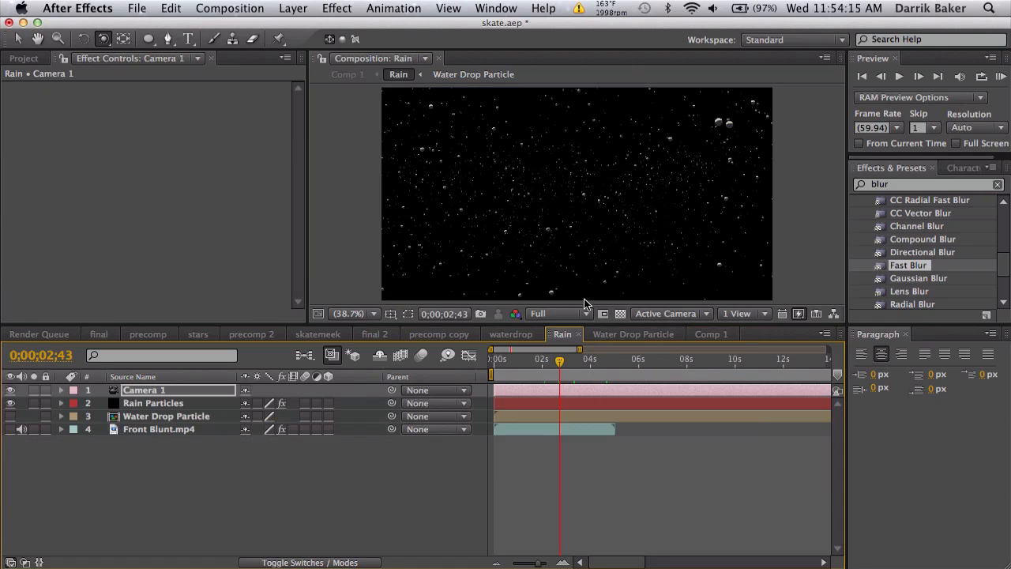
{"action": "left_click", "coordinate": [609, 334]}
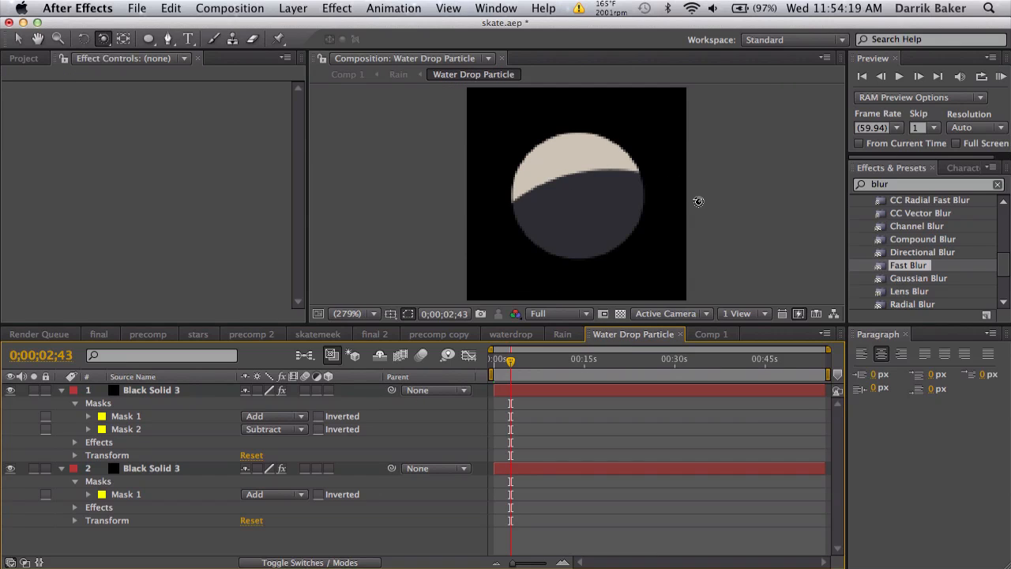
{"action": "left_click", "coordinate": [718, 334]}
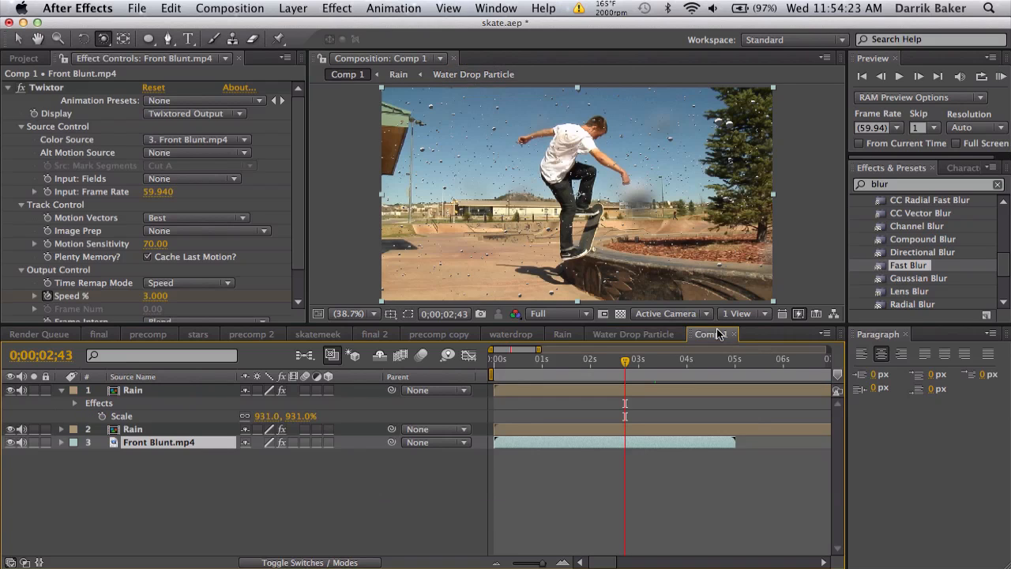